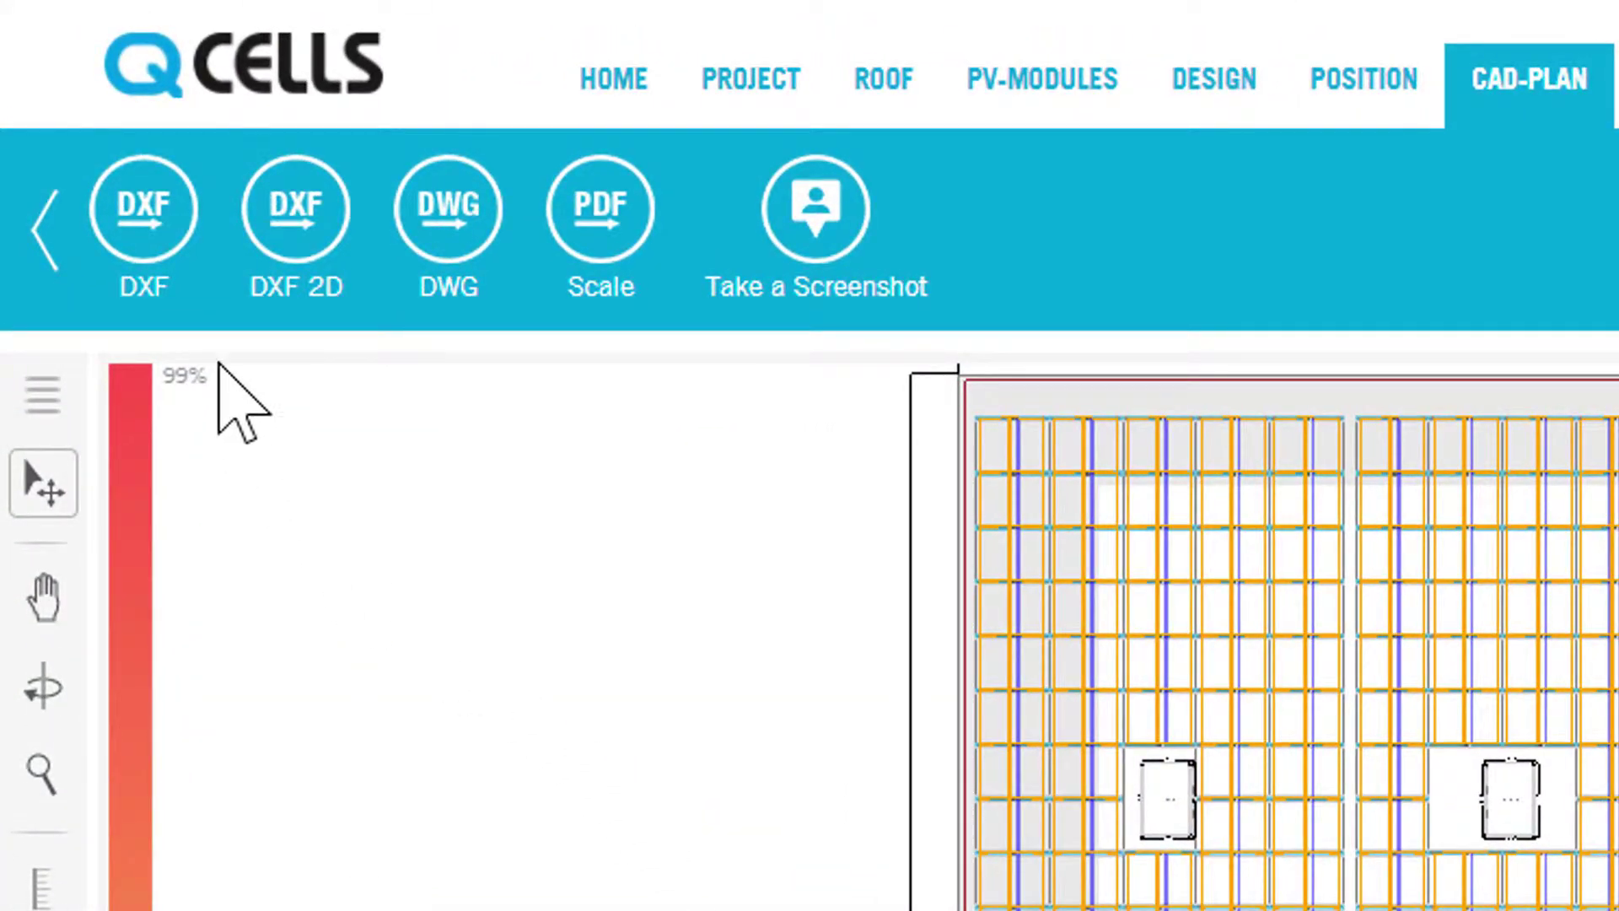
Step: Open the layer visibility panel from the left toolbar on the CAD-PLAN view
left_click(453, 244)
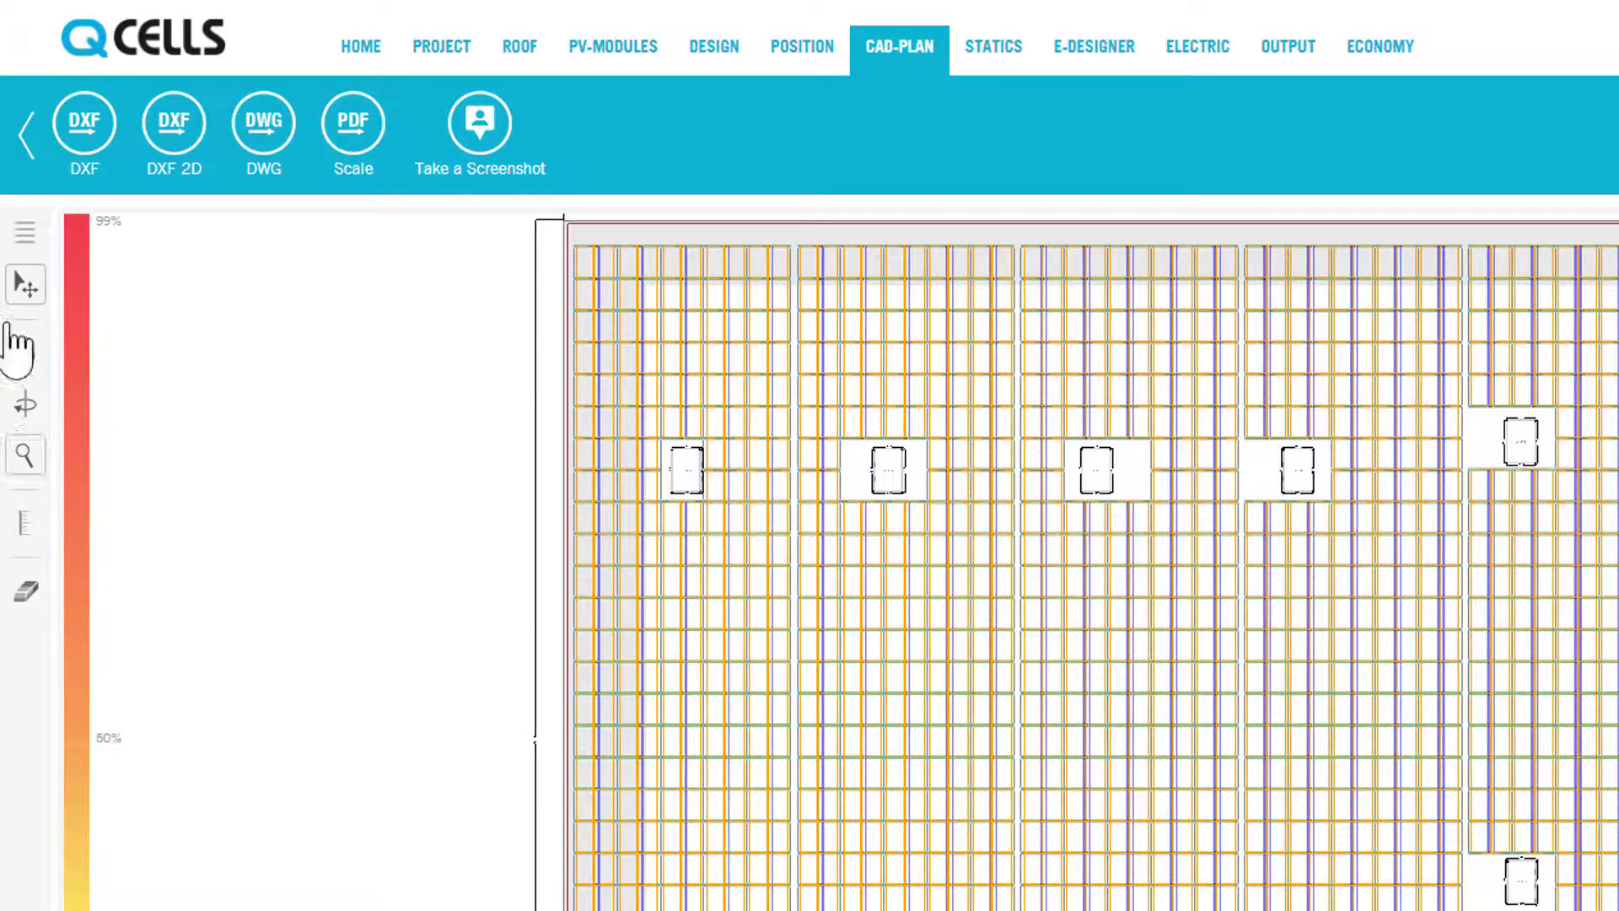
Step: Hide the Elevation Objects and InterferenceFieldsHatch drawing layers
left_click(19, 240)
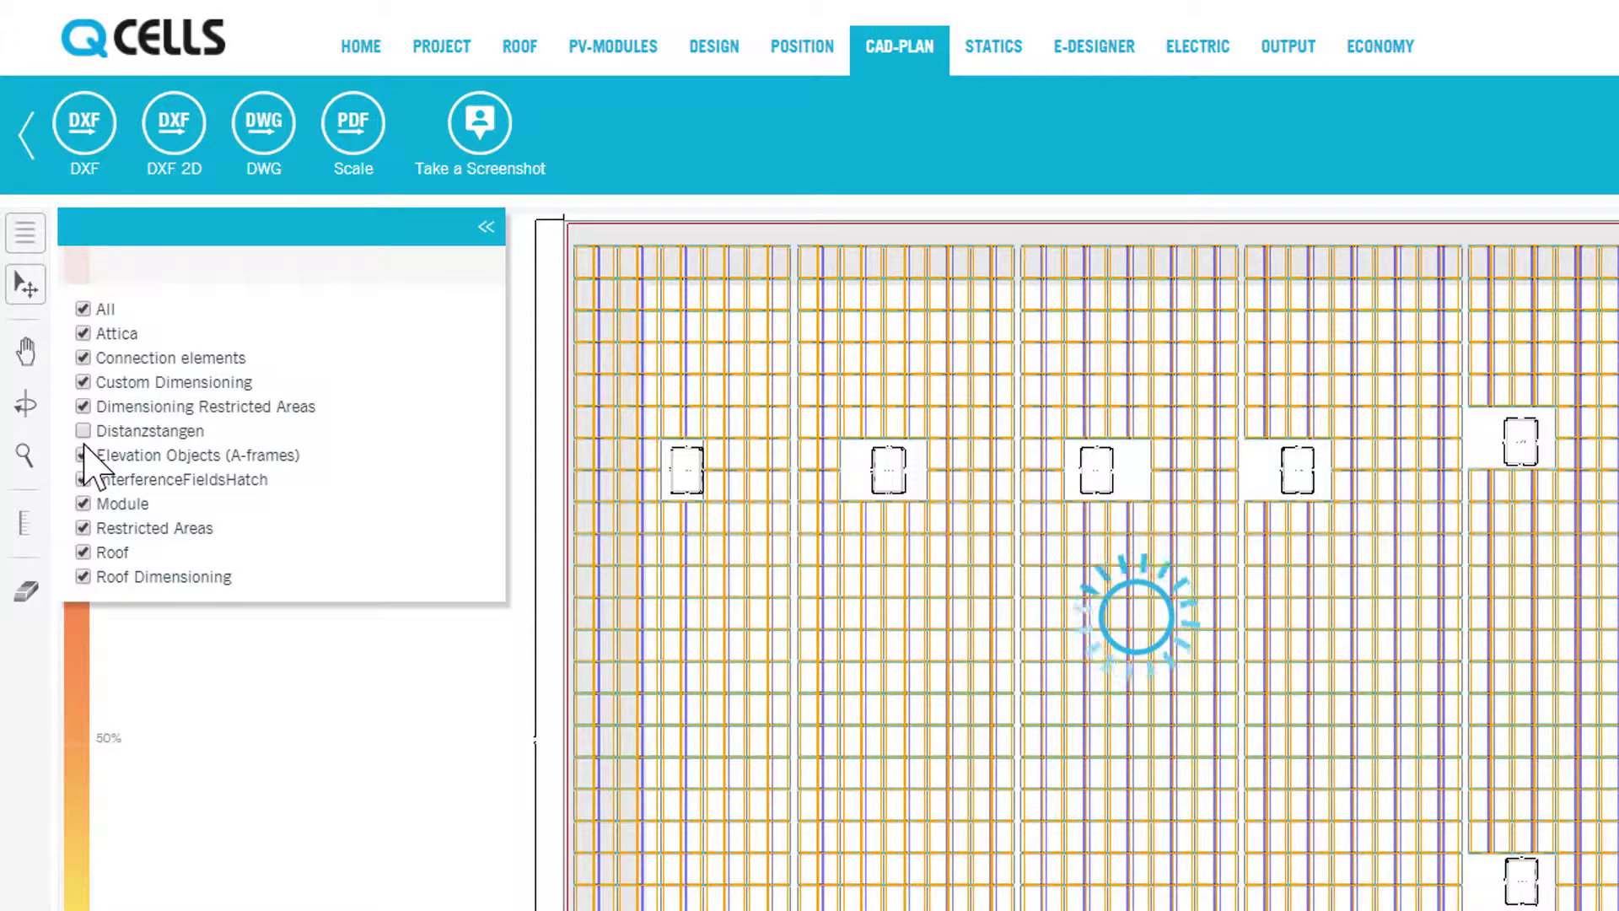
left_click(83, 455)
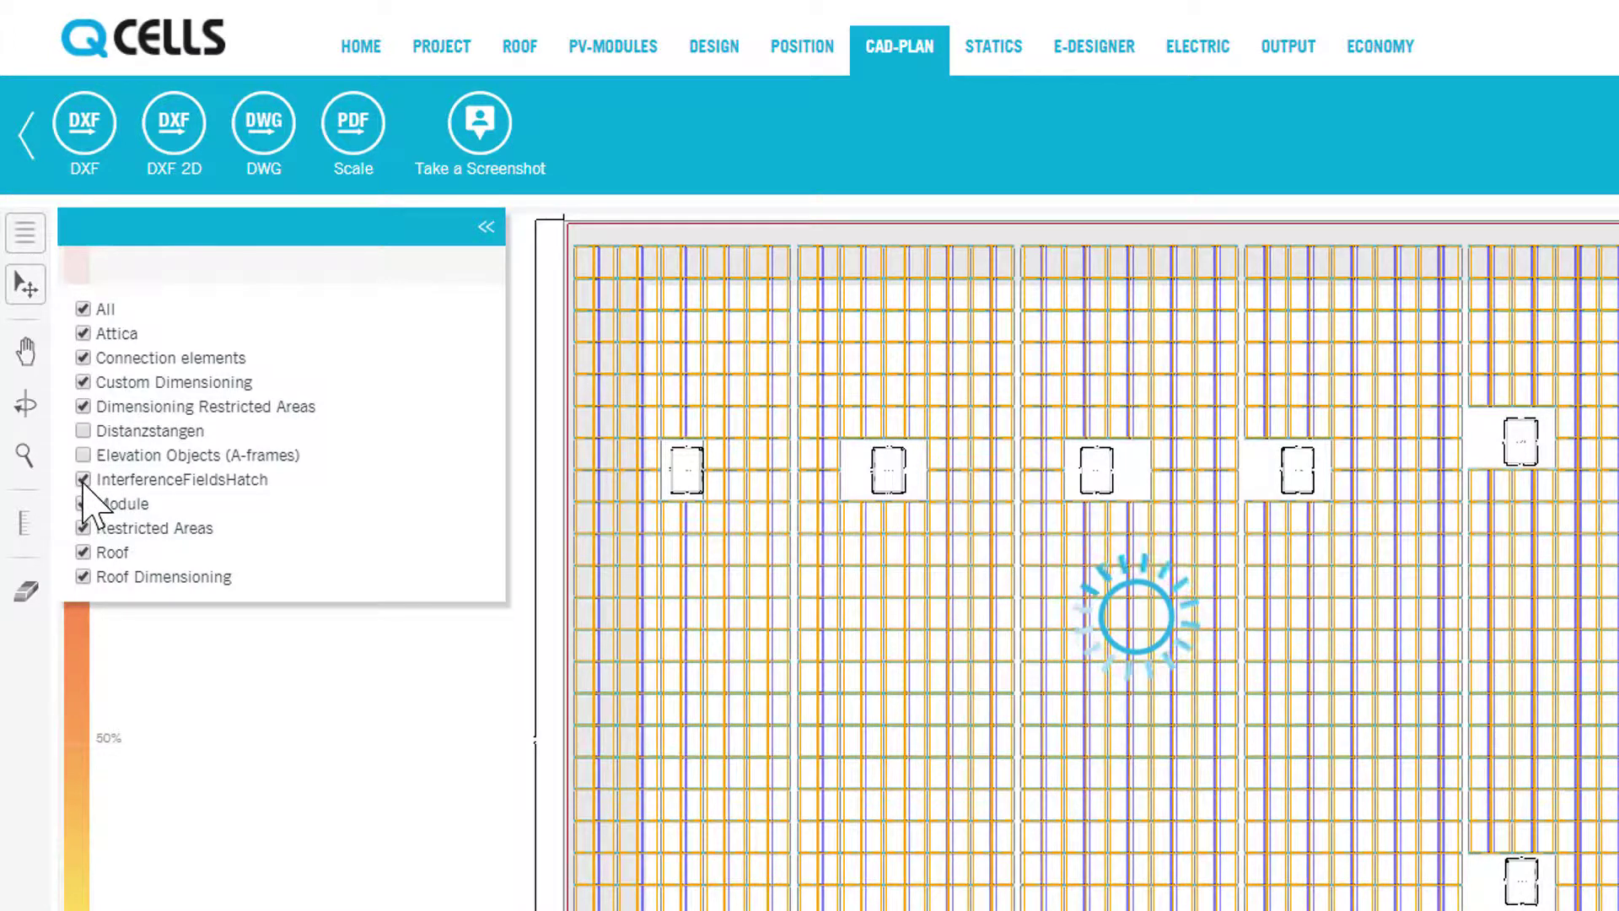
left_click(82, 480)
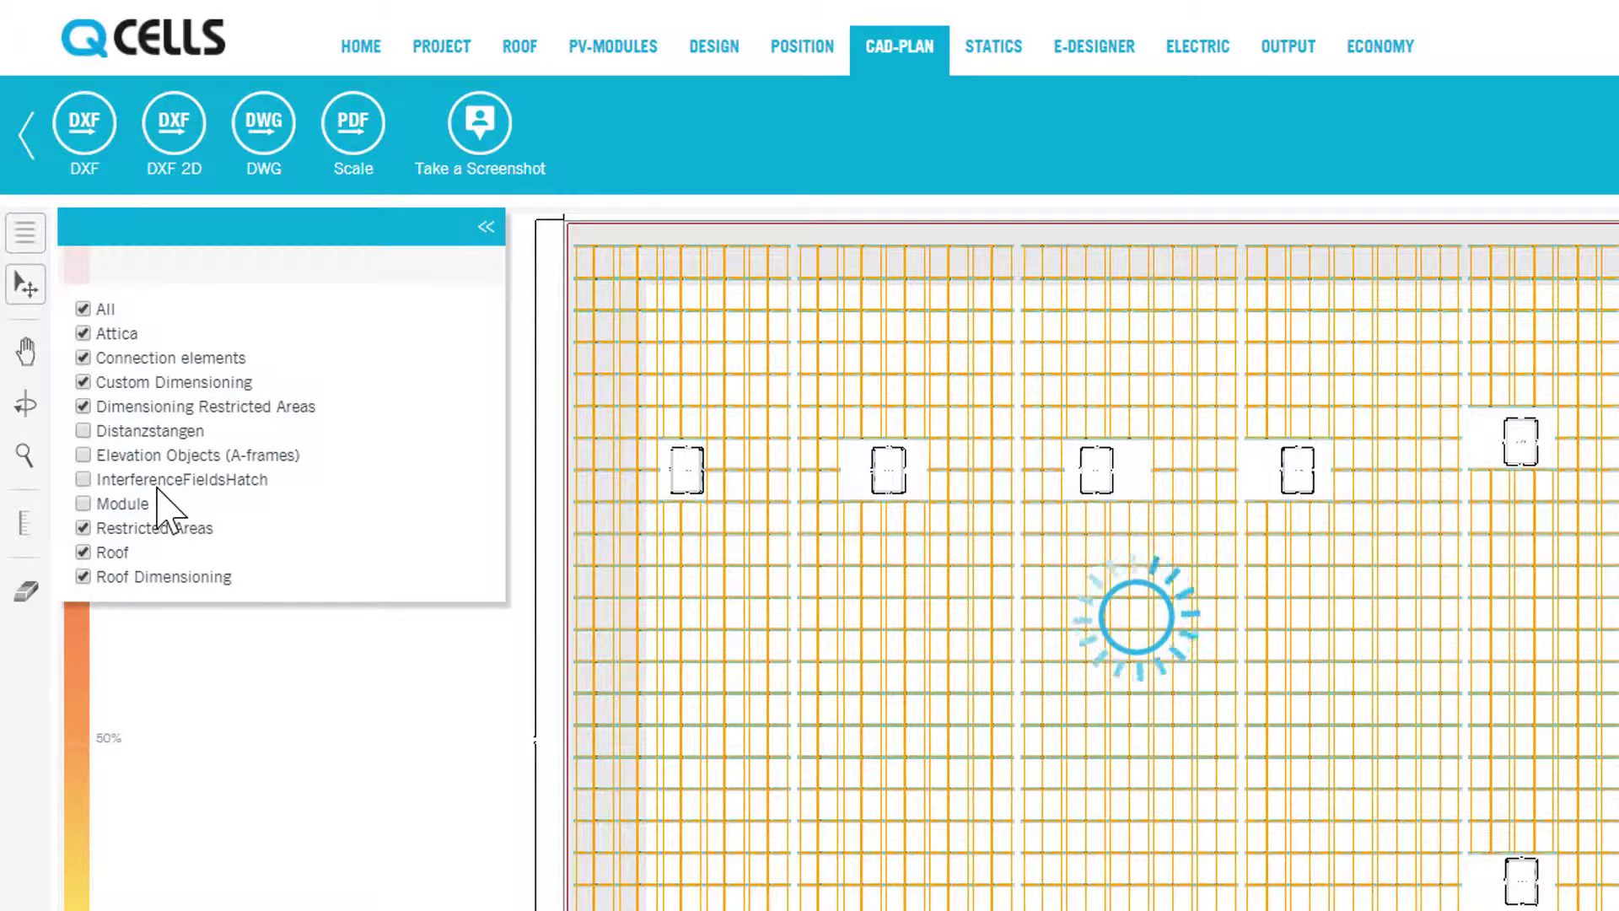
Step: Turn Distanzstangen and all other hidden layers back on and close the layer list
left_click(83, 431)
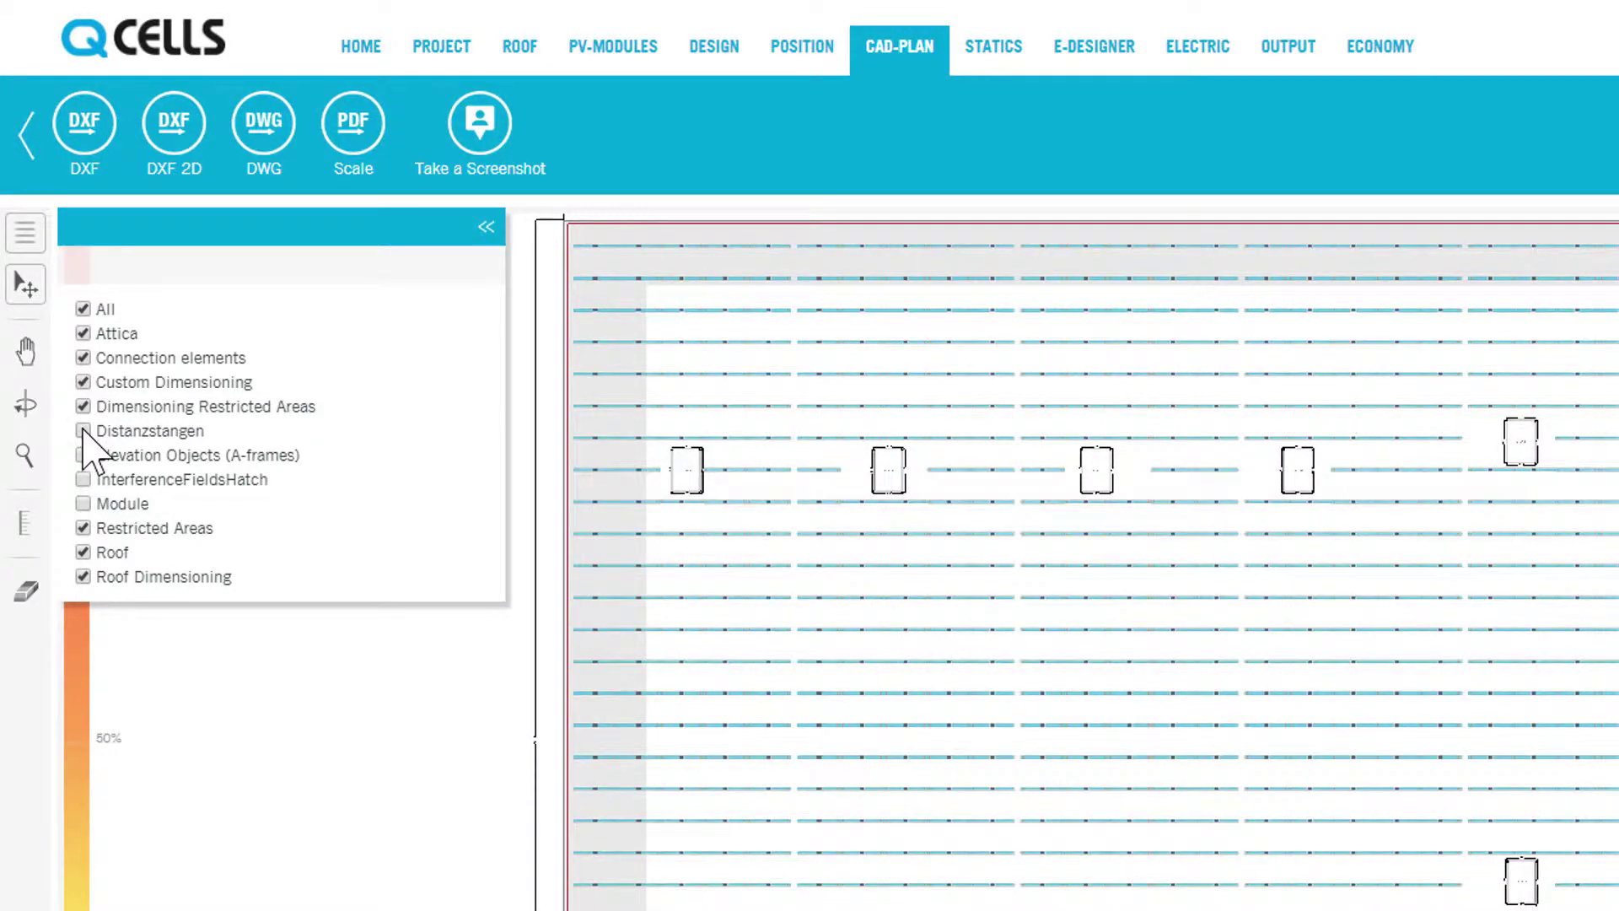
left_click(83, 479)
left_click(83, 504)
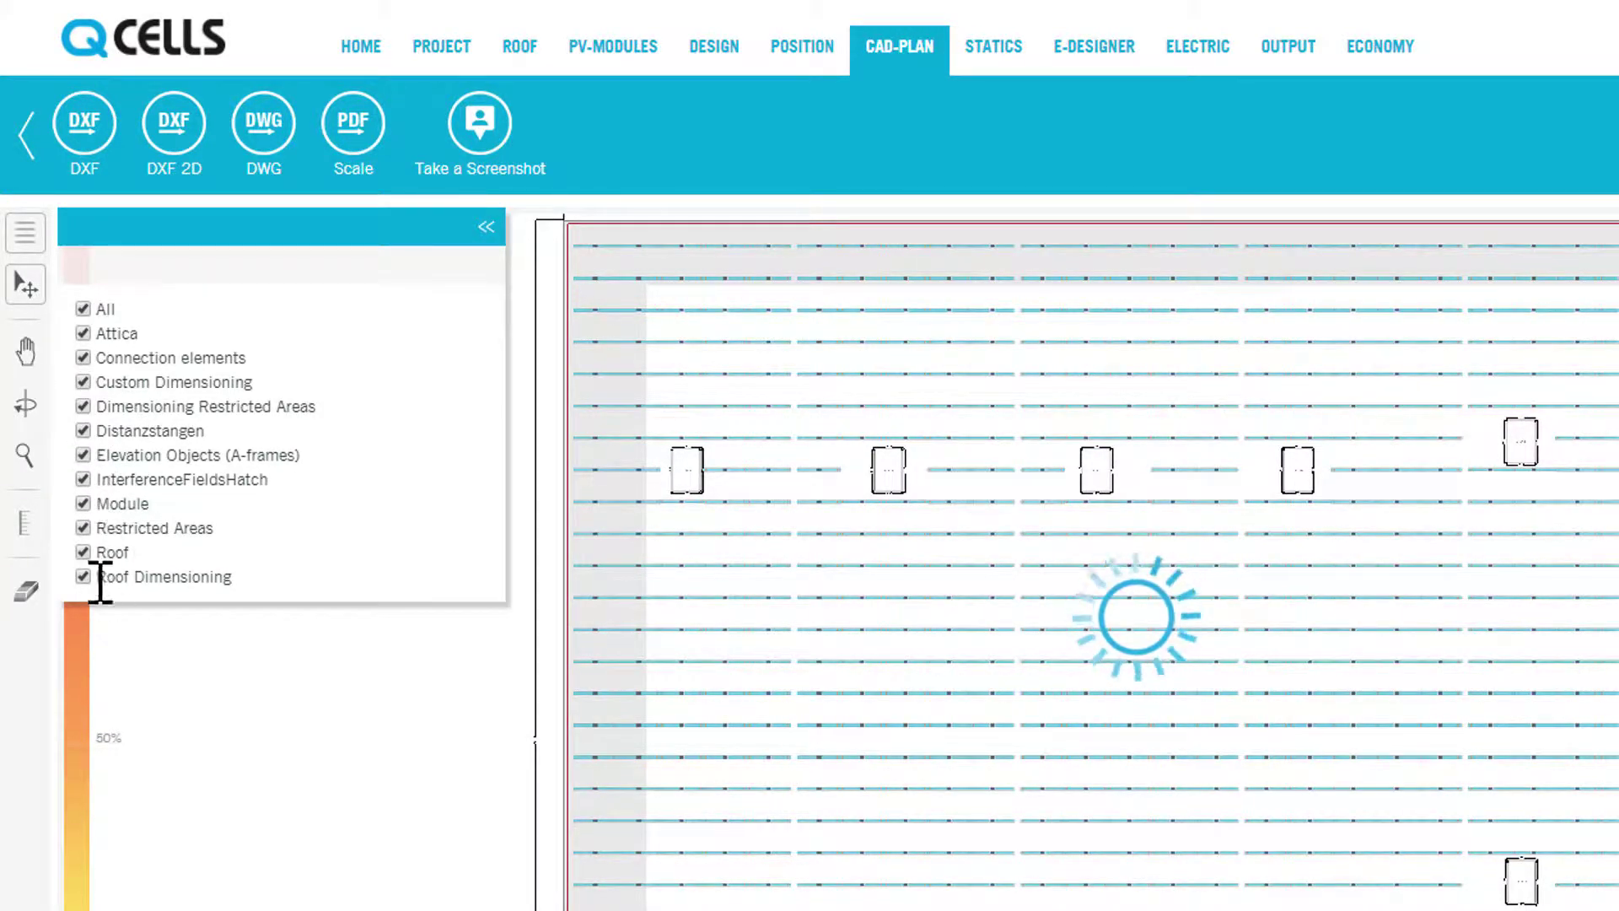
left_click(24, 237)
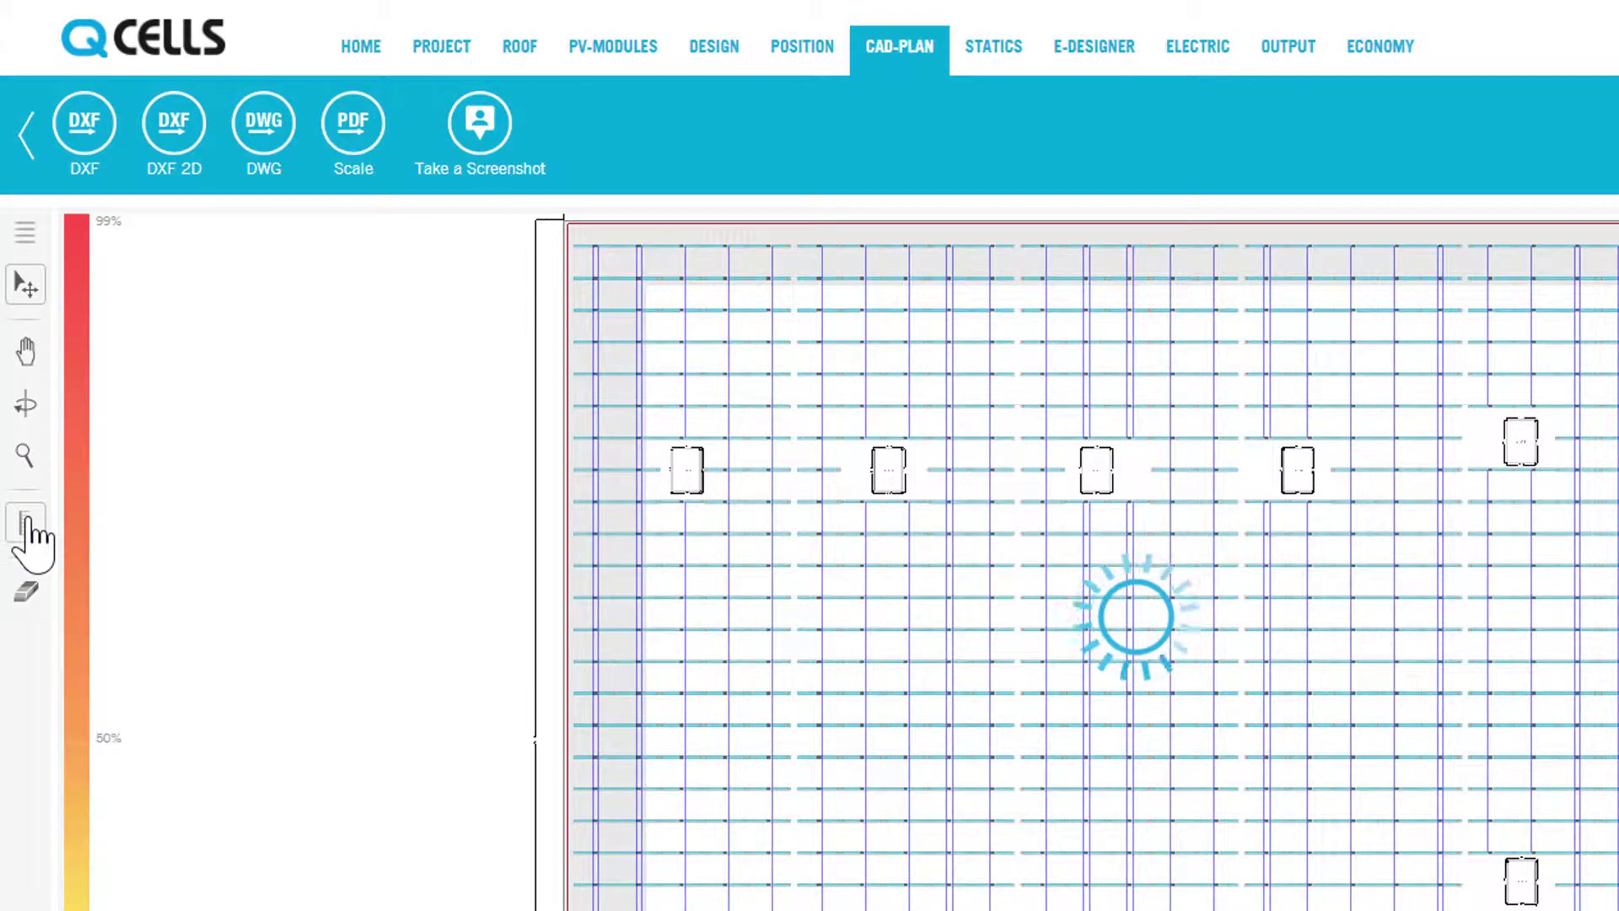
Step: Choose the rectangular dimension mode from the dimensioning tools flyout
left_click(27, 522)
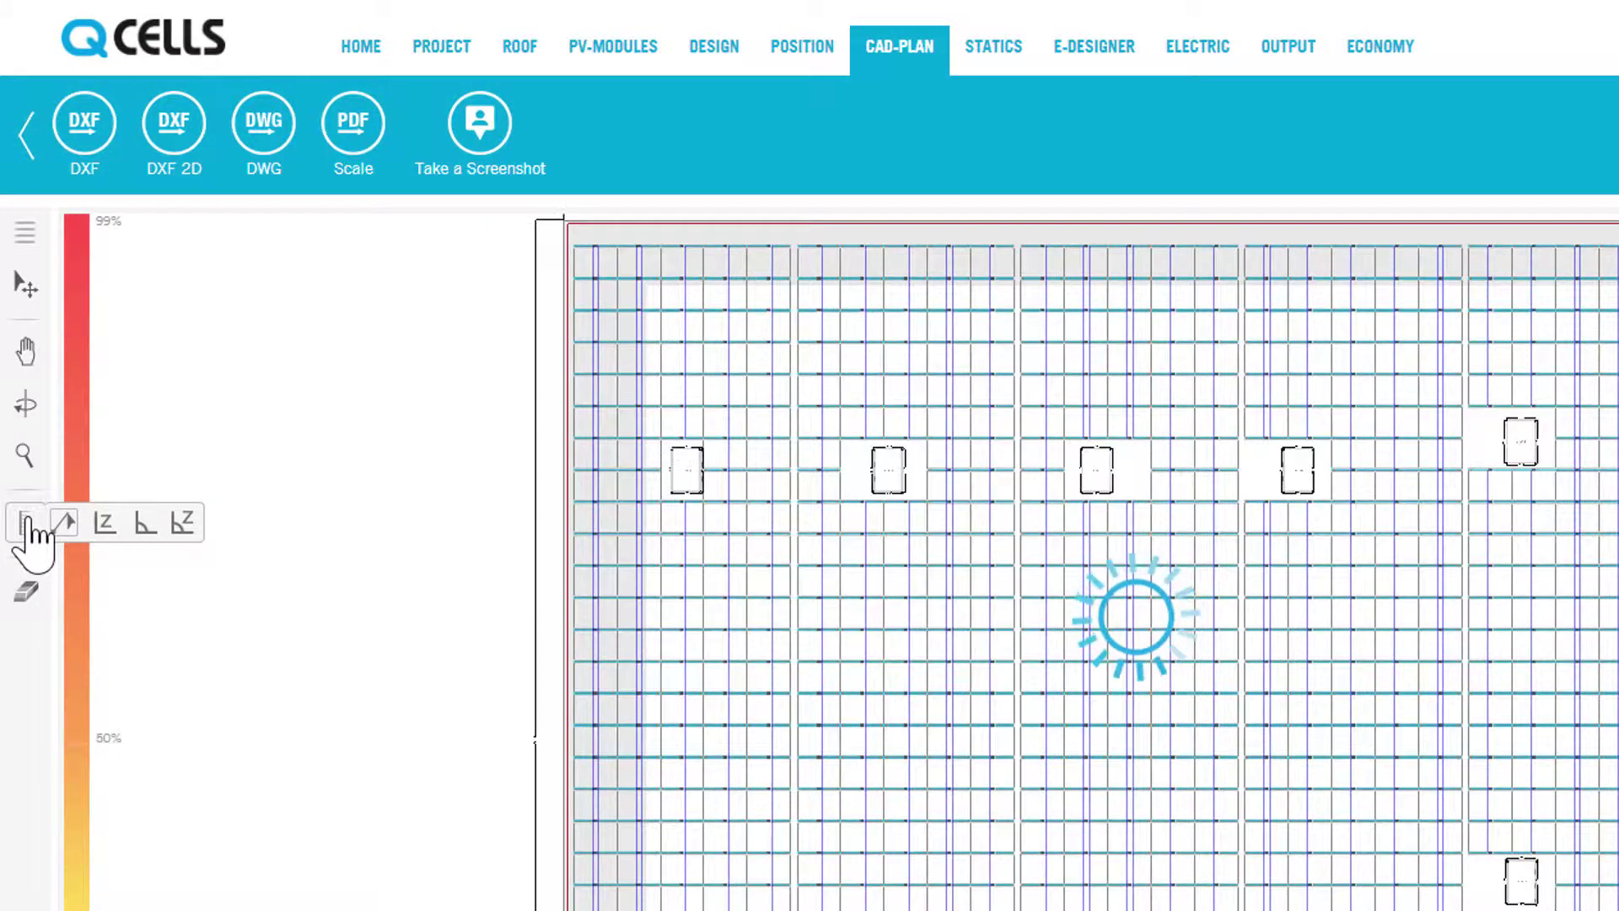
left_click(66, 523)
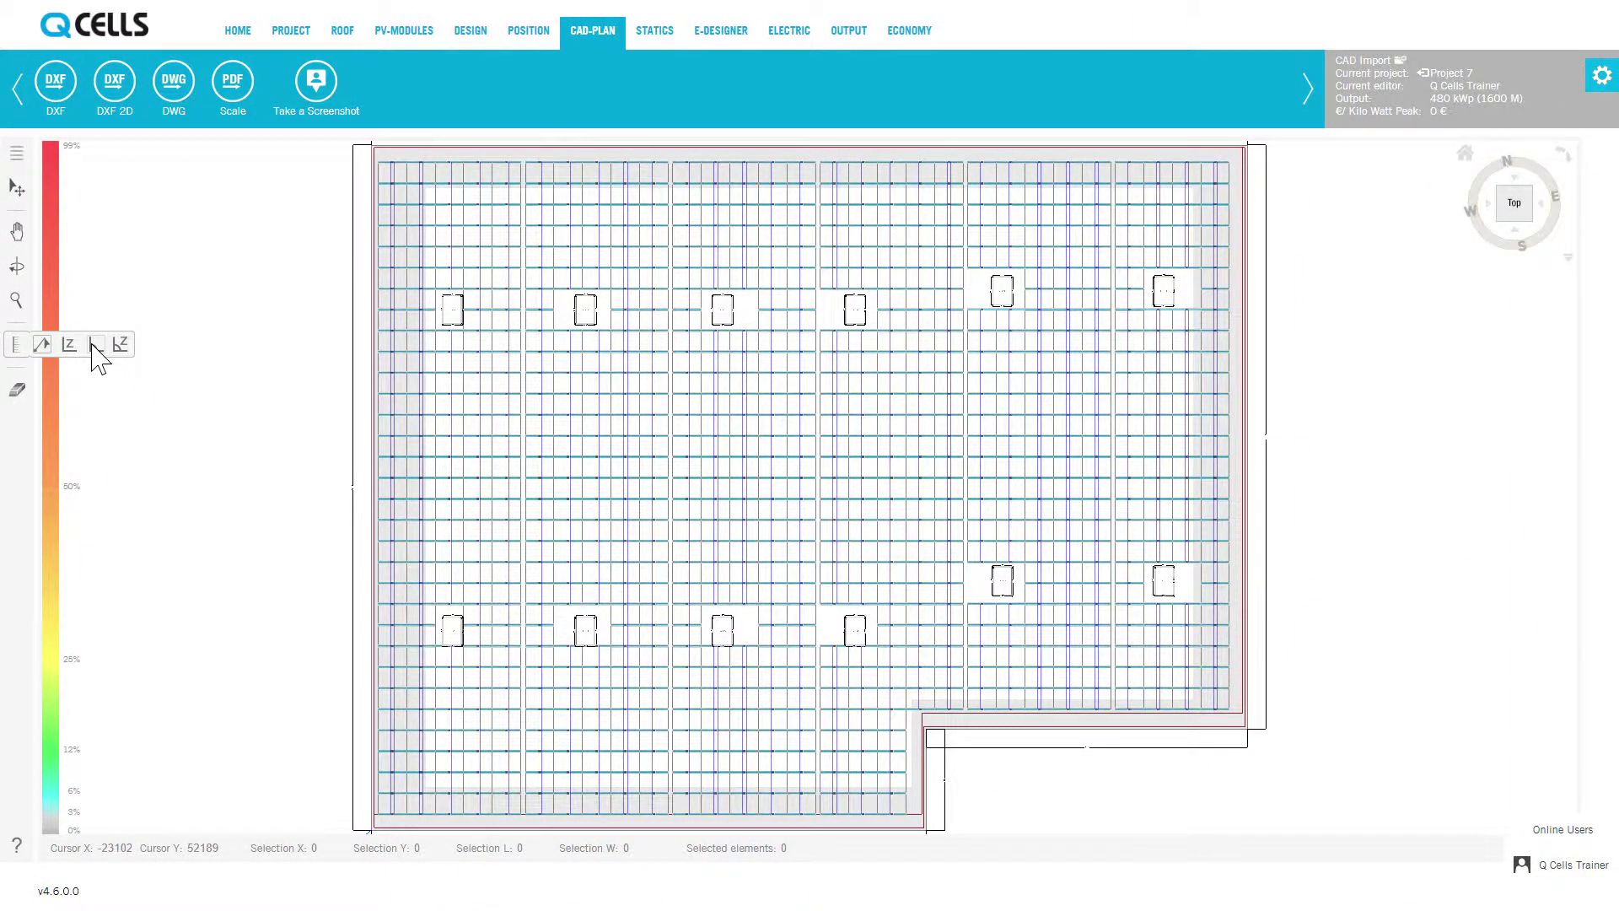
Step: Zoom to the roof obstacles and set a rectangular dimension from a roof point to an obstacle edge
left_click(94, 346)
scroll(961, 582, "up", 3)
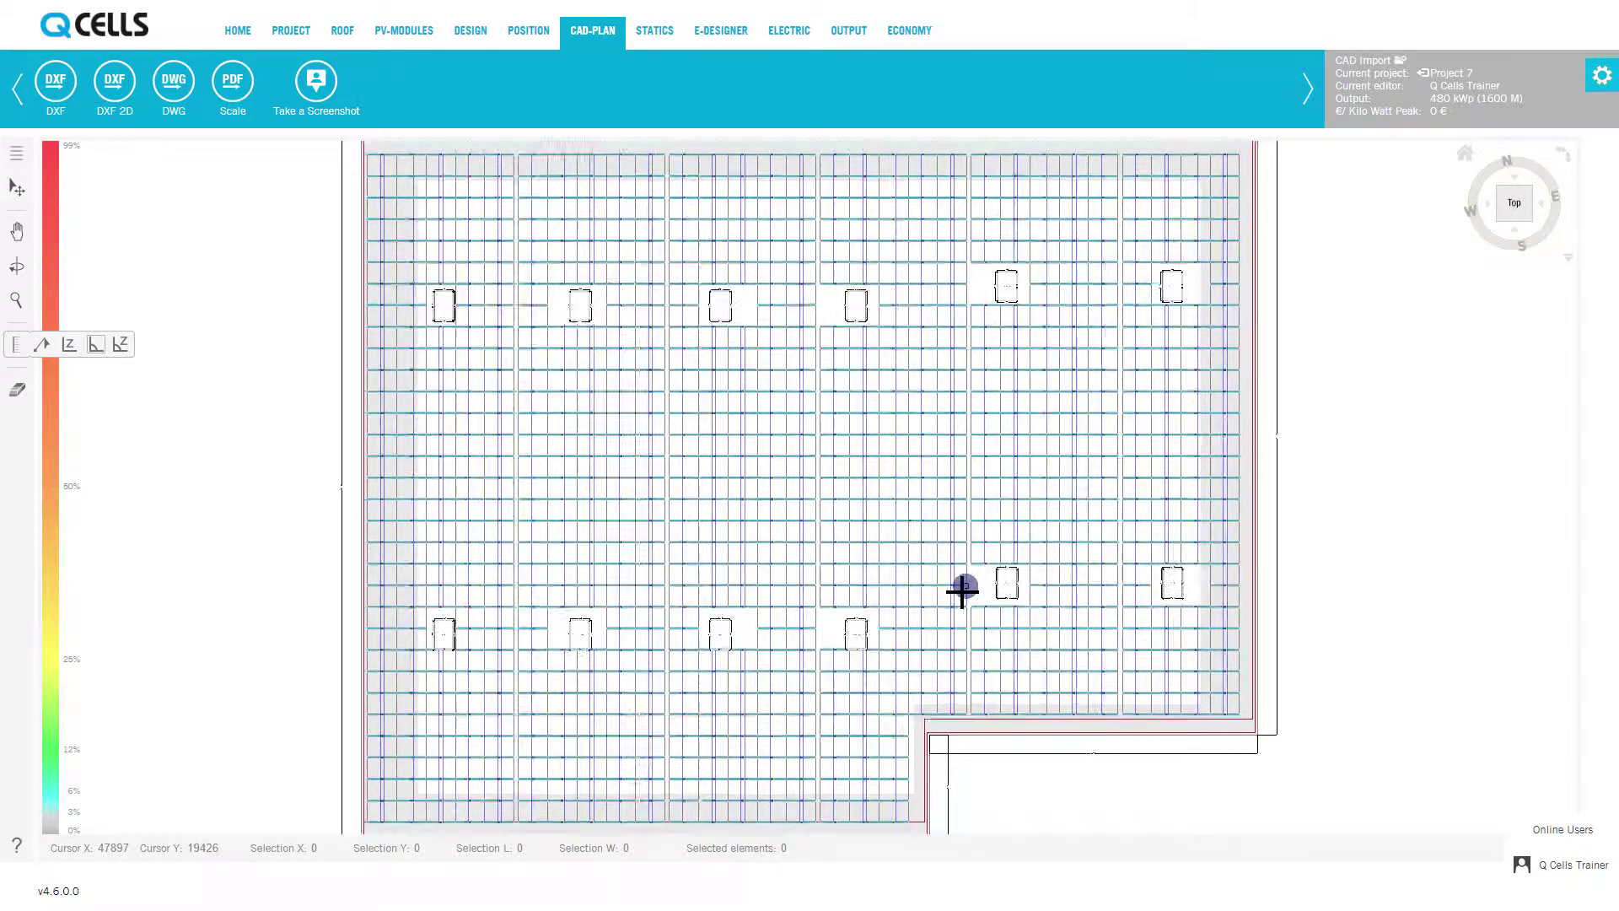
scroll(1003, 612, "up", 5)
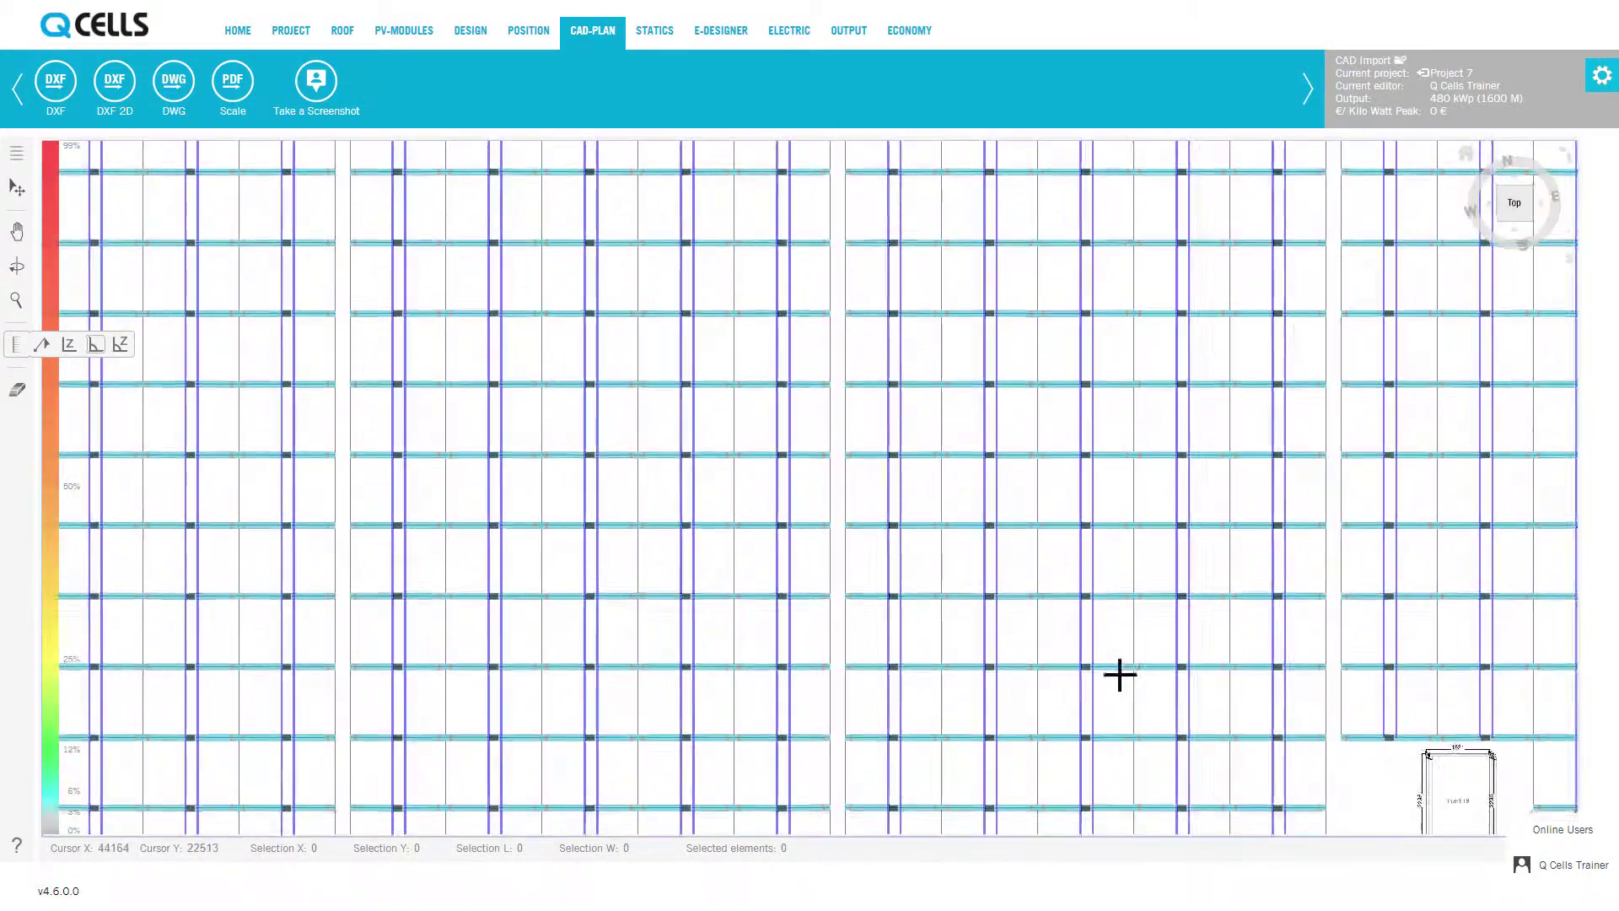
left_click_drag(1120, 674, 691, 447)
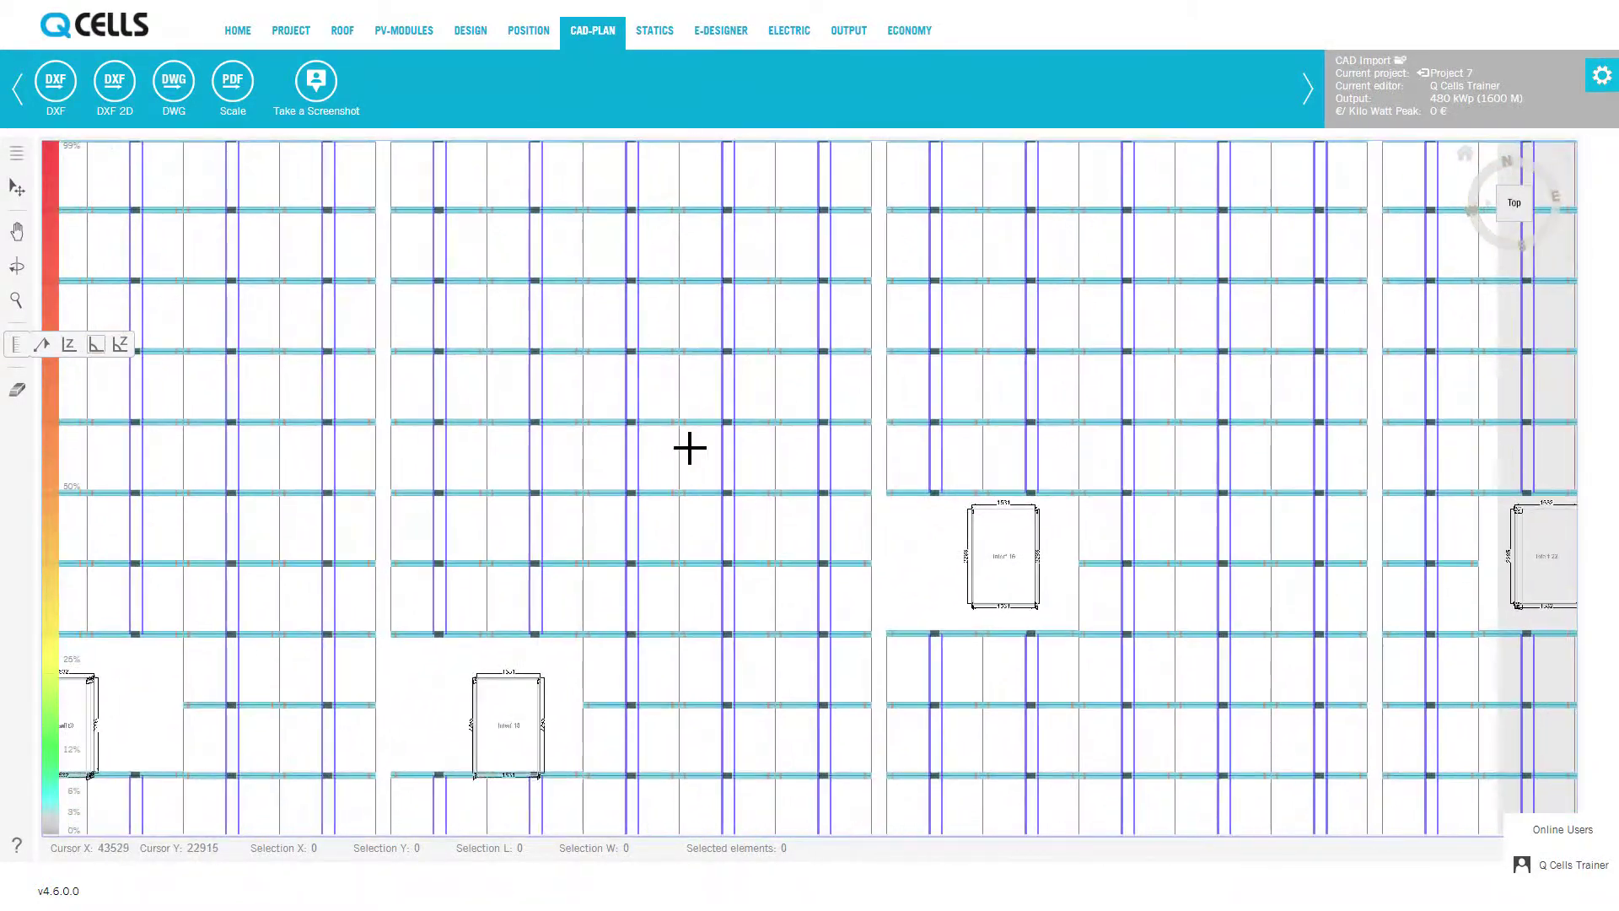
left_click(871, 558)
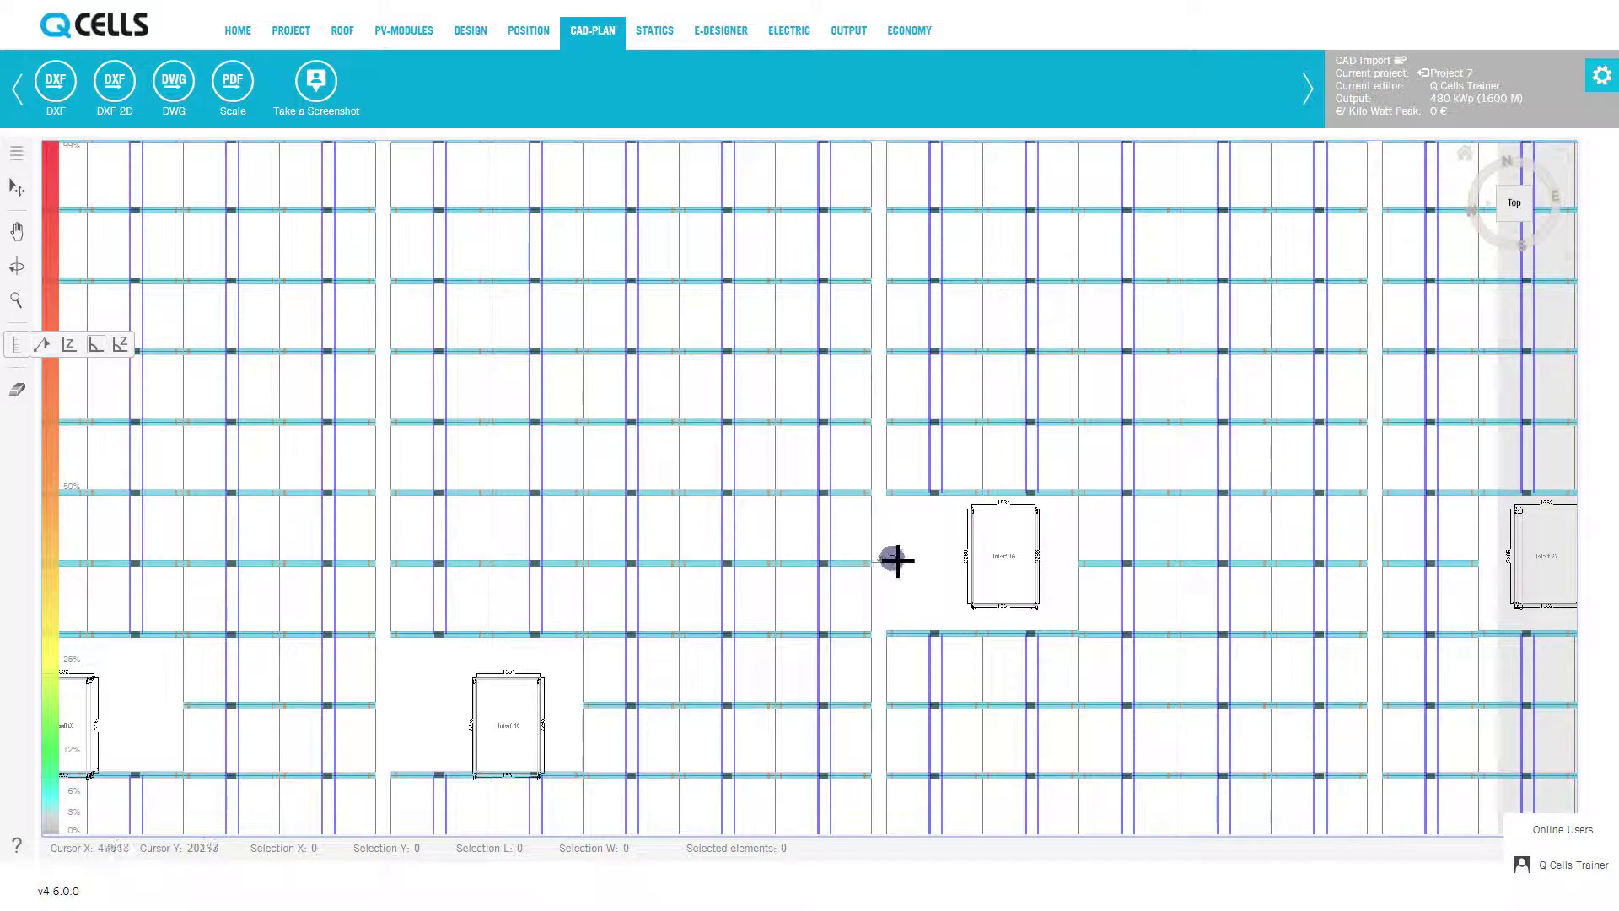
left_click(970, 565)
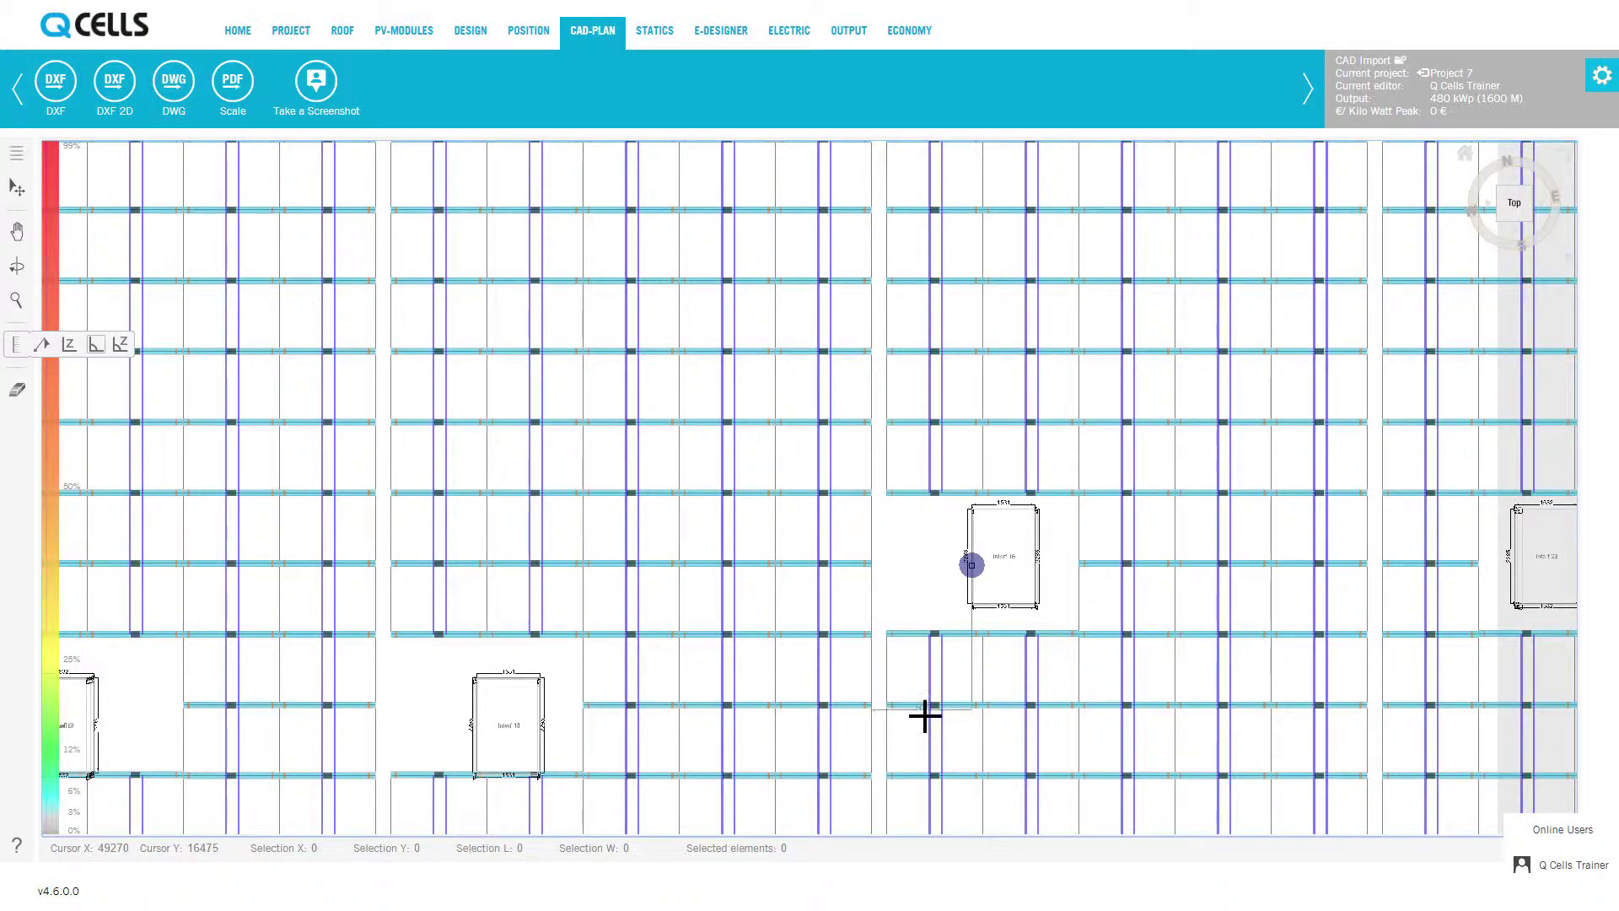
scroll(925, 719, "down", 6)
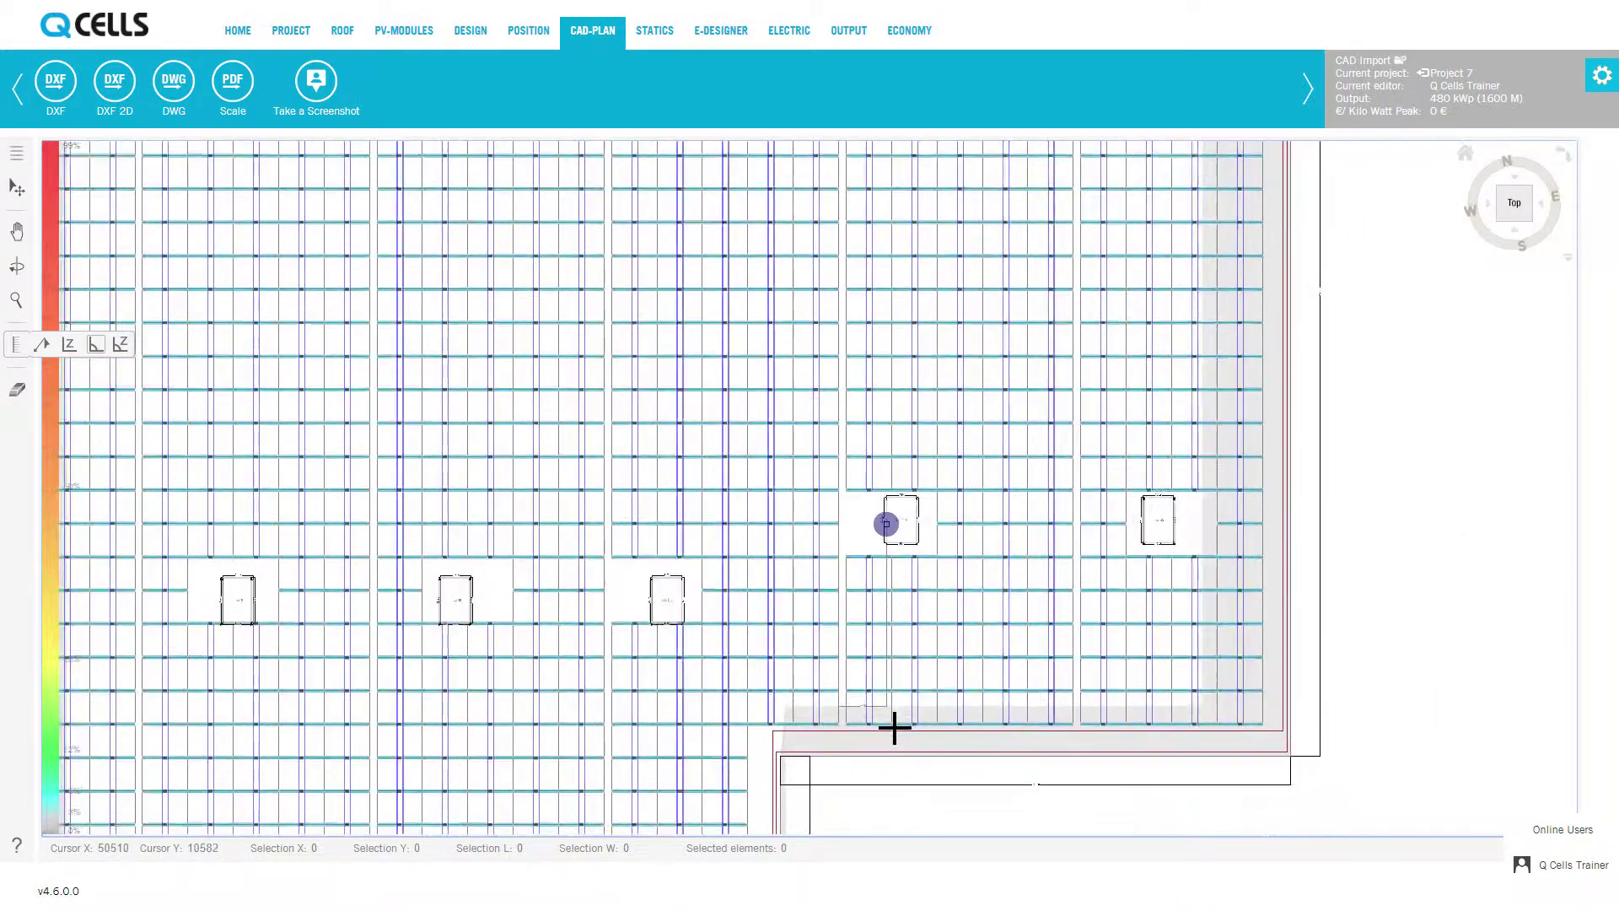
Step: Place the dimension line, export the plan as 2D DXF, then bring up PDF Scale export
left_click(883, 808)
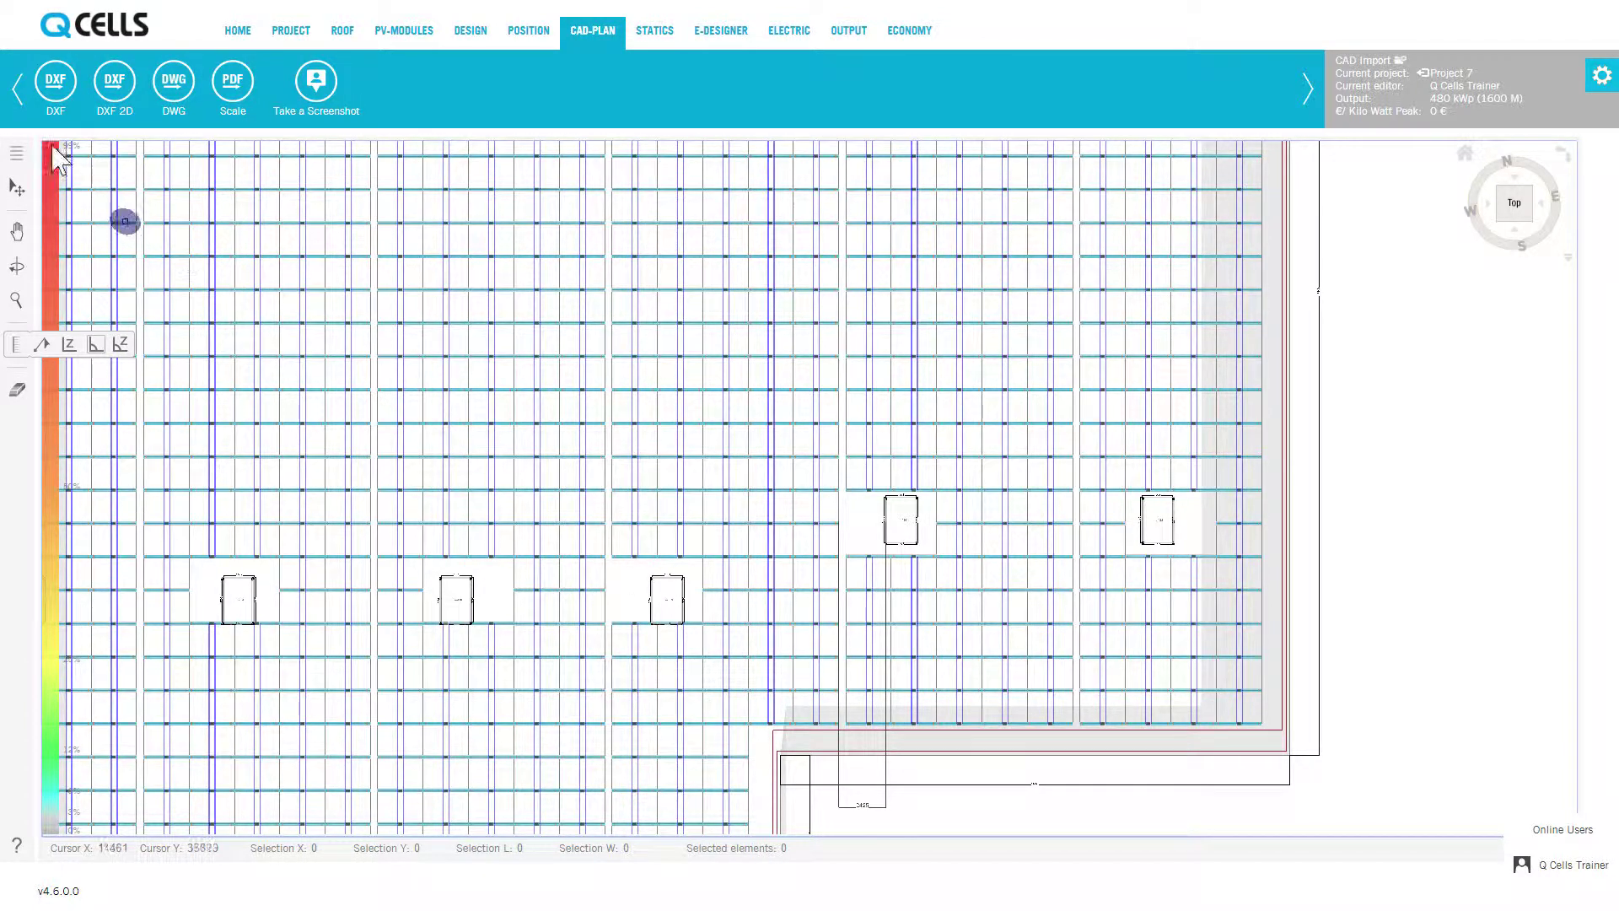
left_click(55, 84)
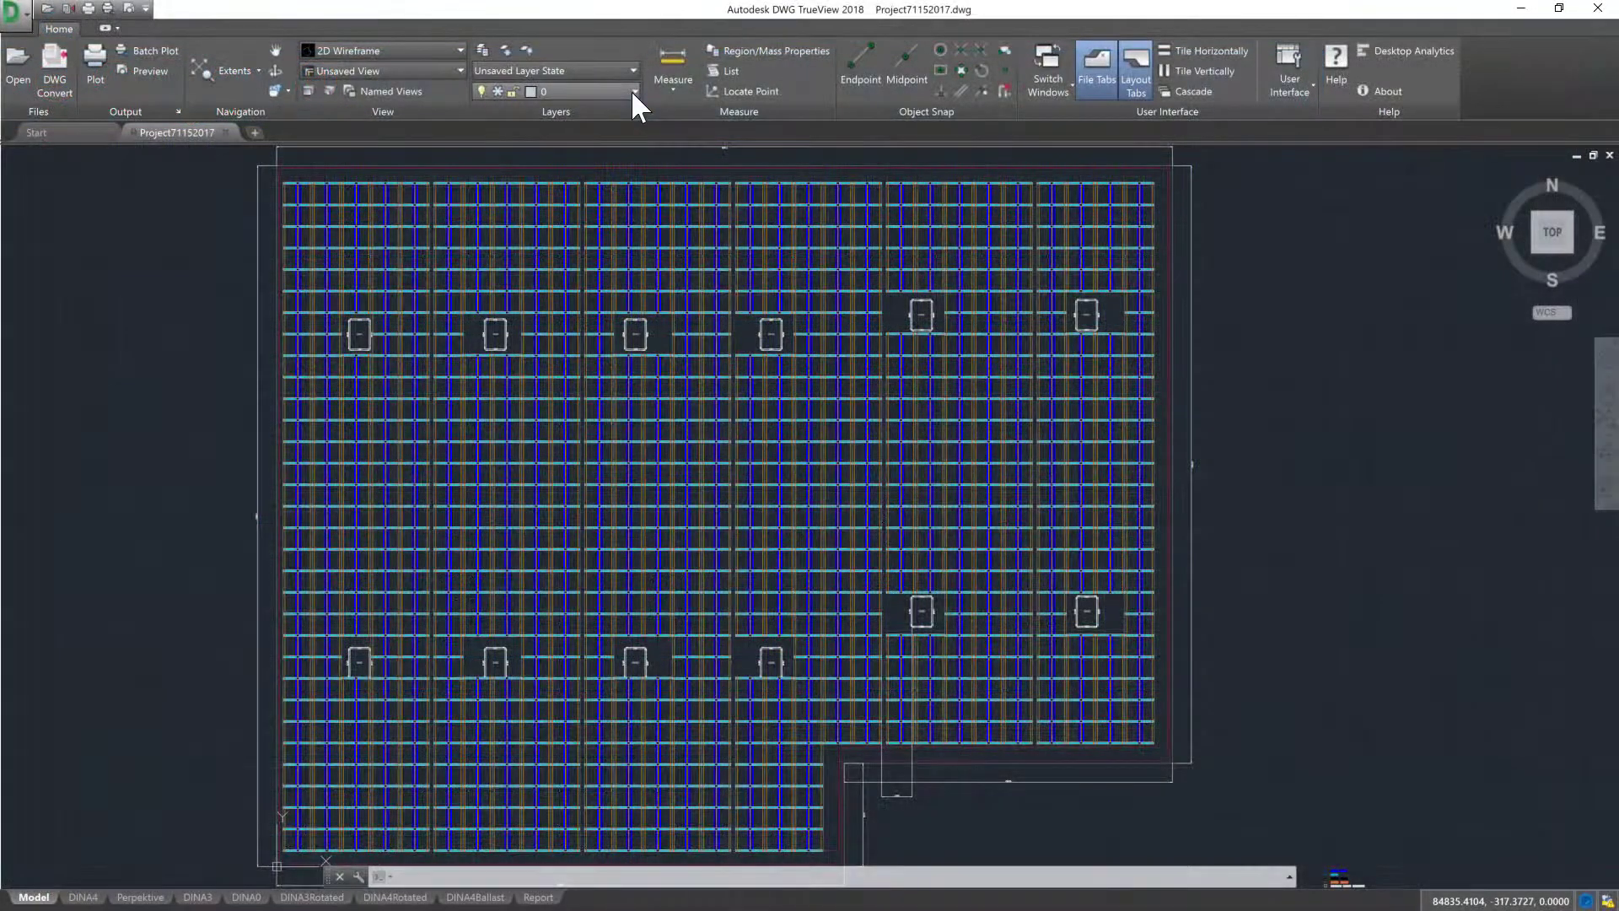
left_click(633, 91)
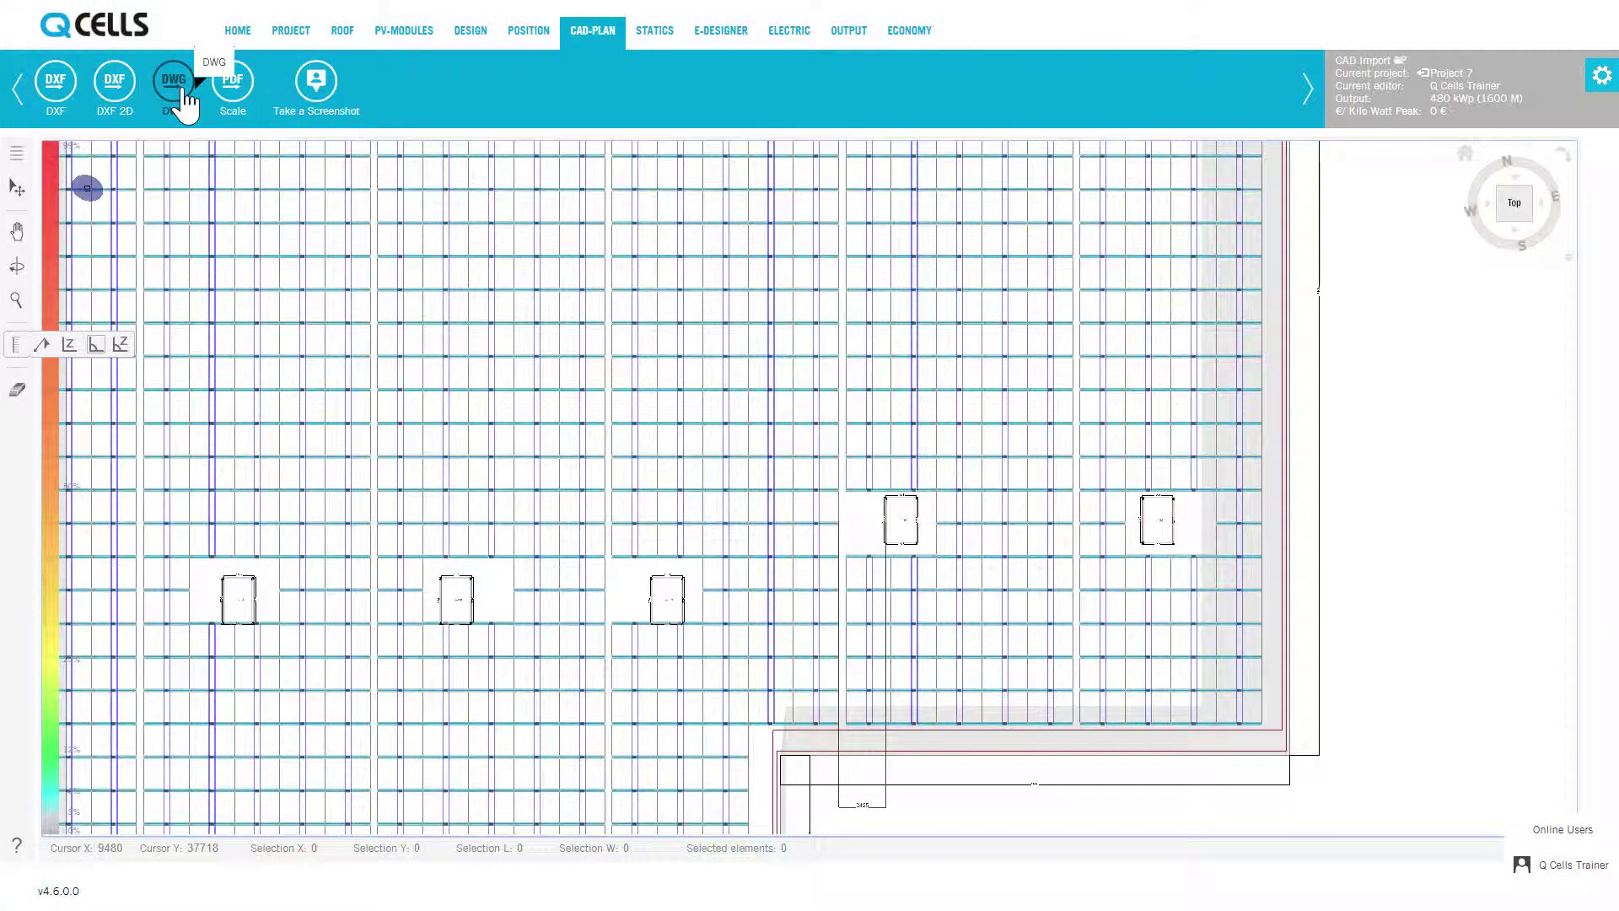
left_click(231, 82)
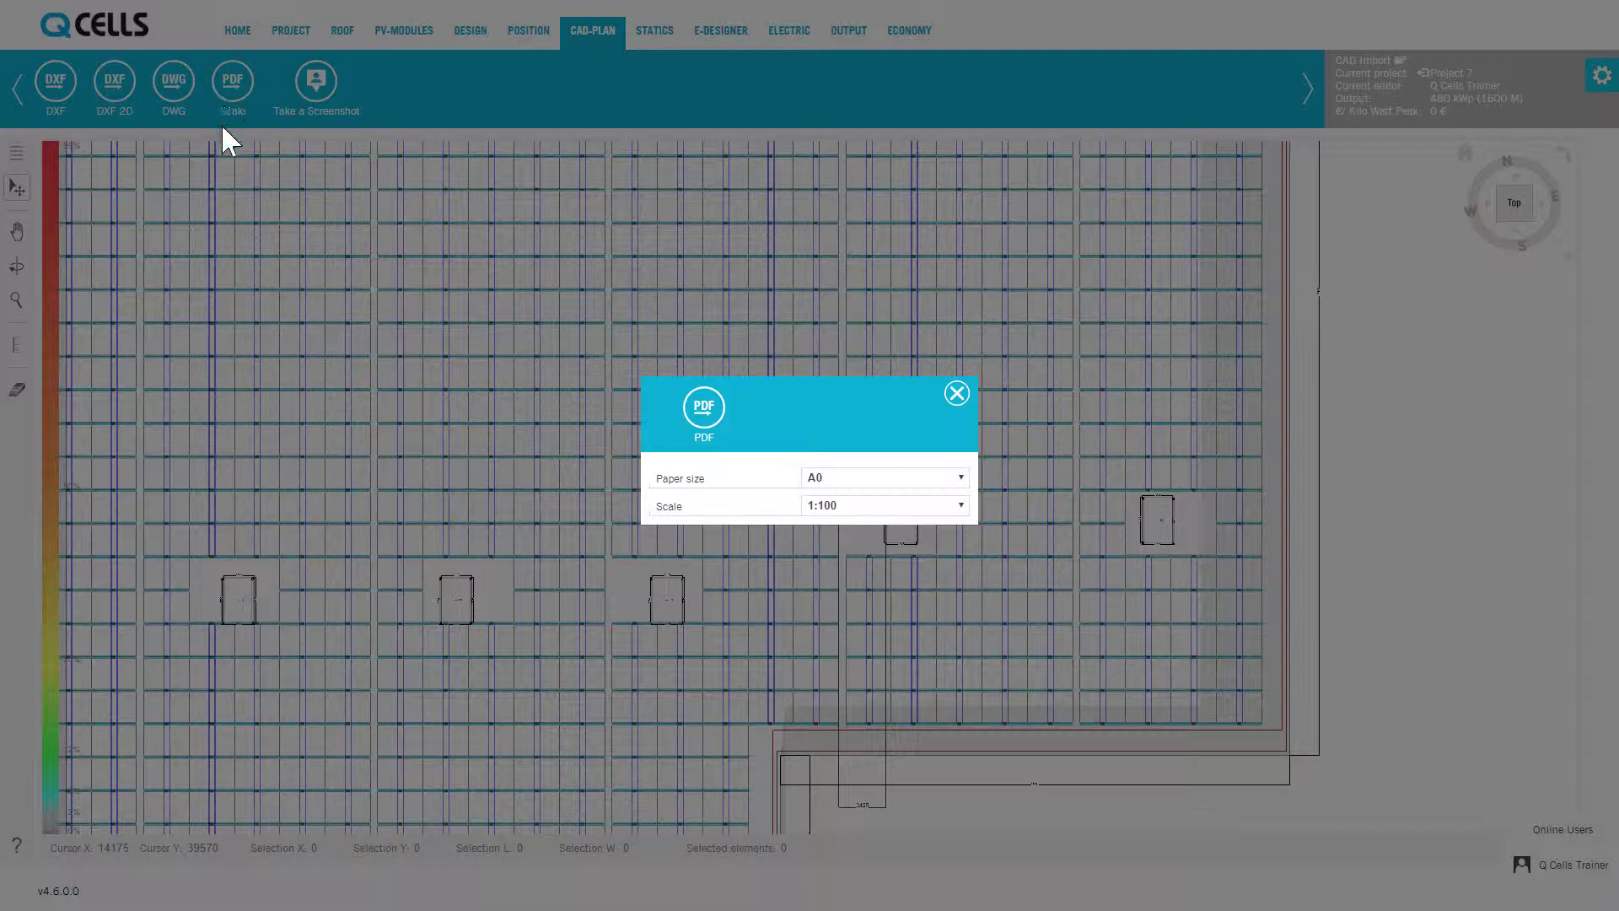
Step: Create the scaled PDF with A0 paper and 1:100 scale, producing Project7 (1).pdf
left_click(815, 478)
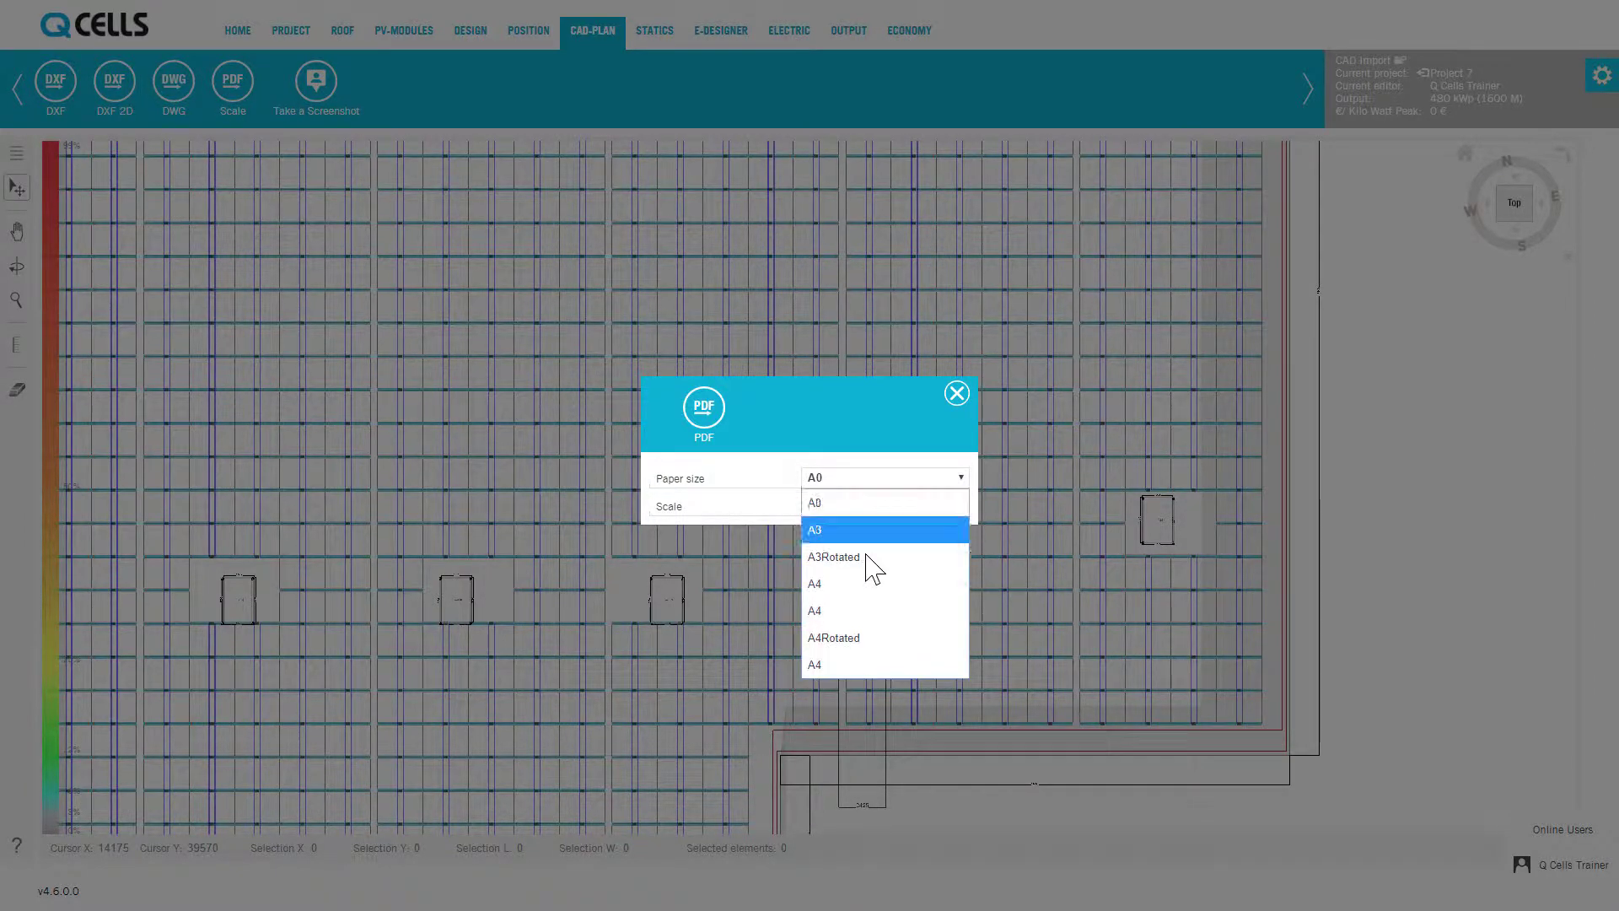
left_click(869, 504)
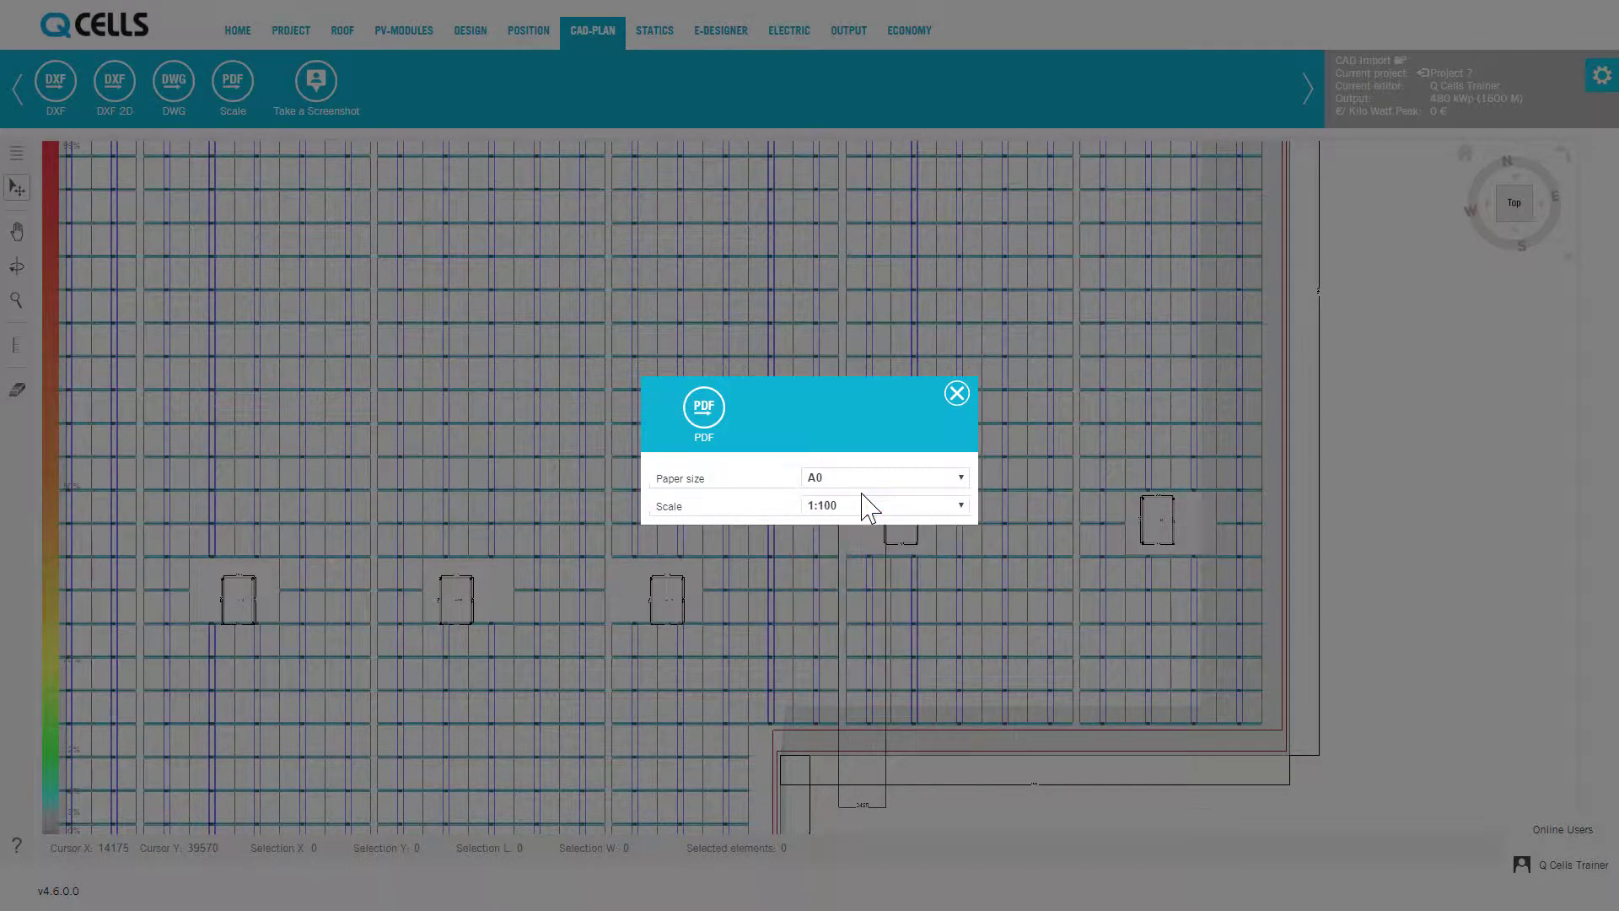
left_click(865, 508)
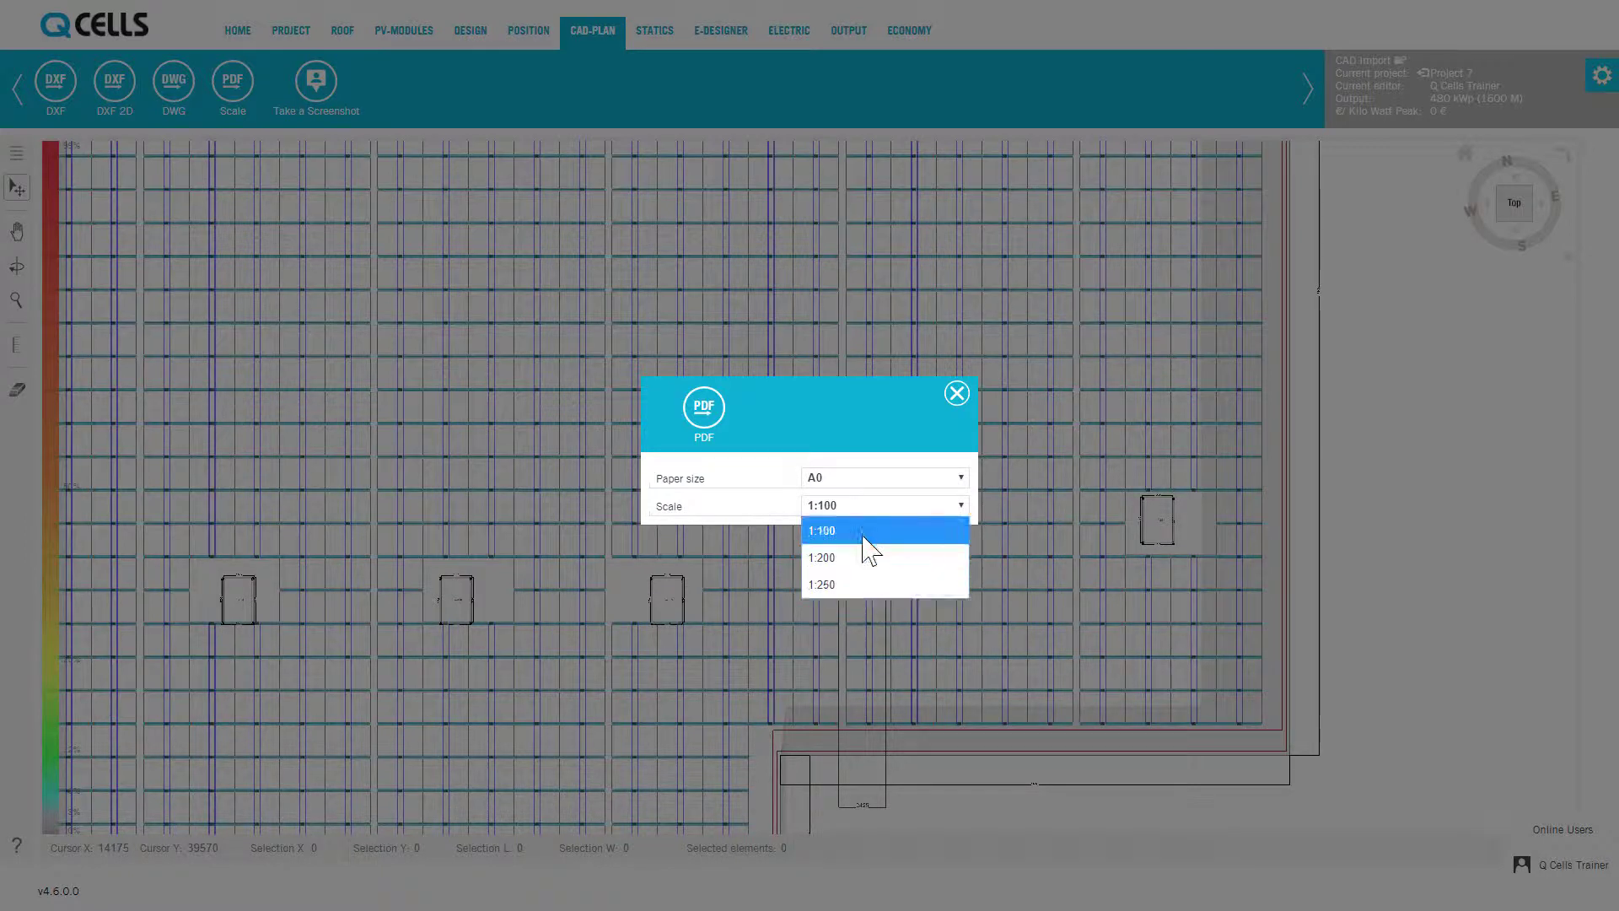
left_click(861, 531)
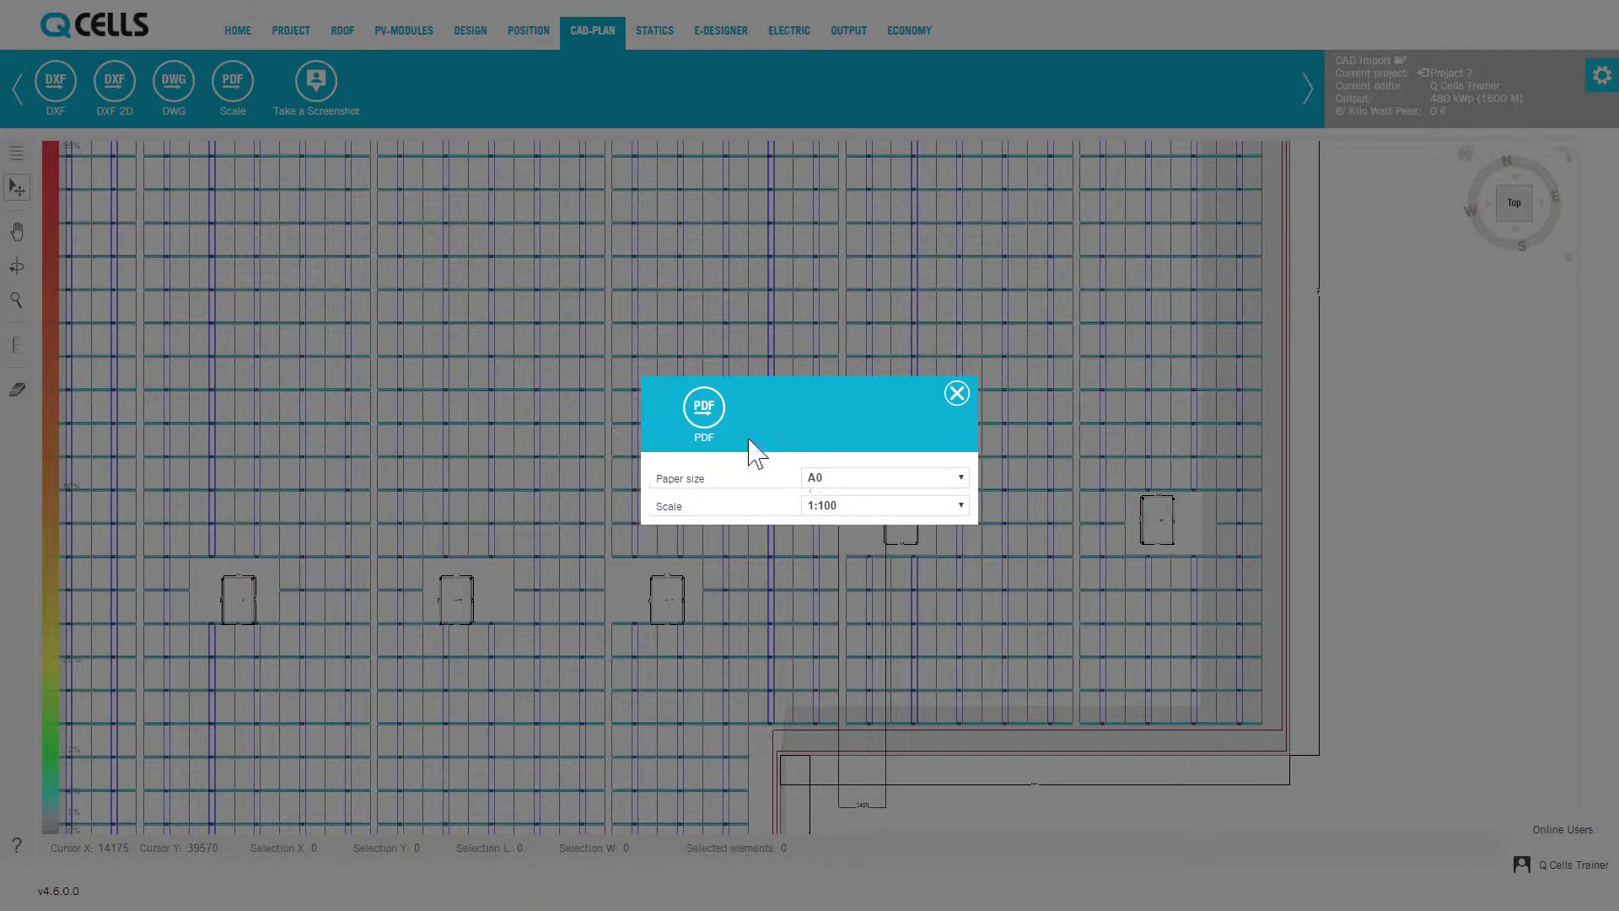
left_click(703, 413)
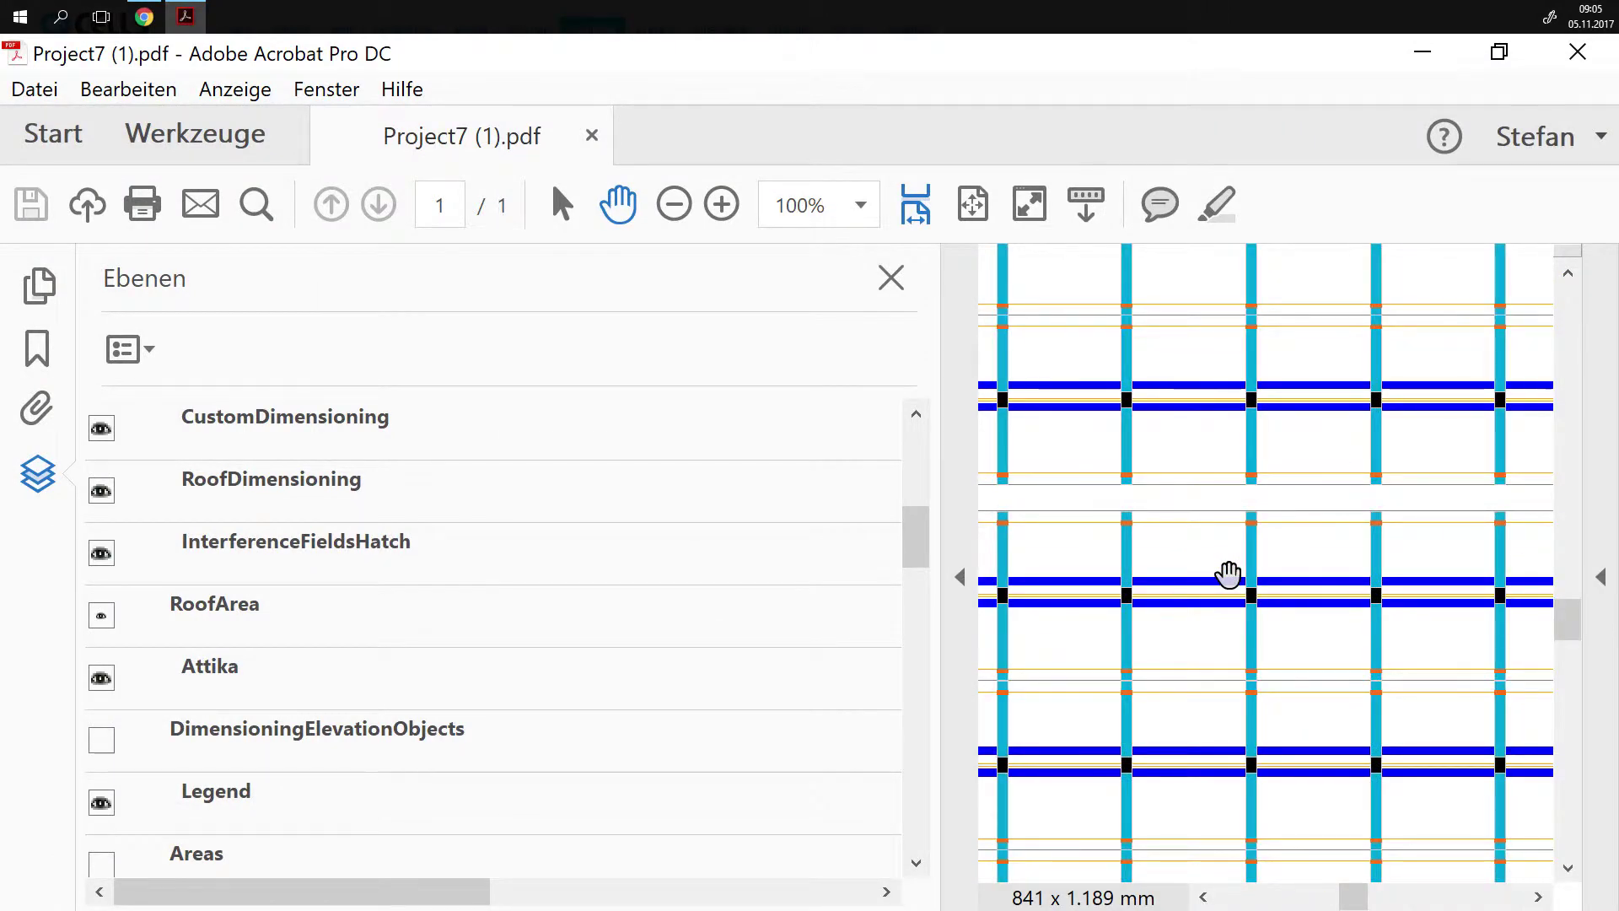
Step: Fit the whole plan page in Acrobat and switch off the Modules and CustomDimensioning layers
scroll(1227, 574, "down", 5)
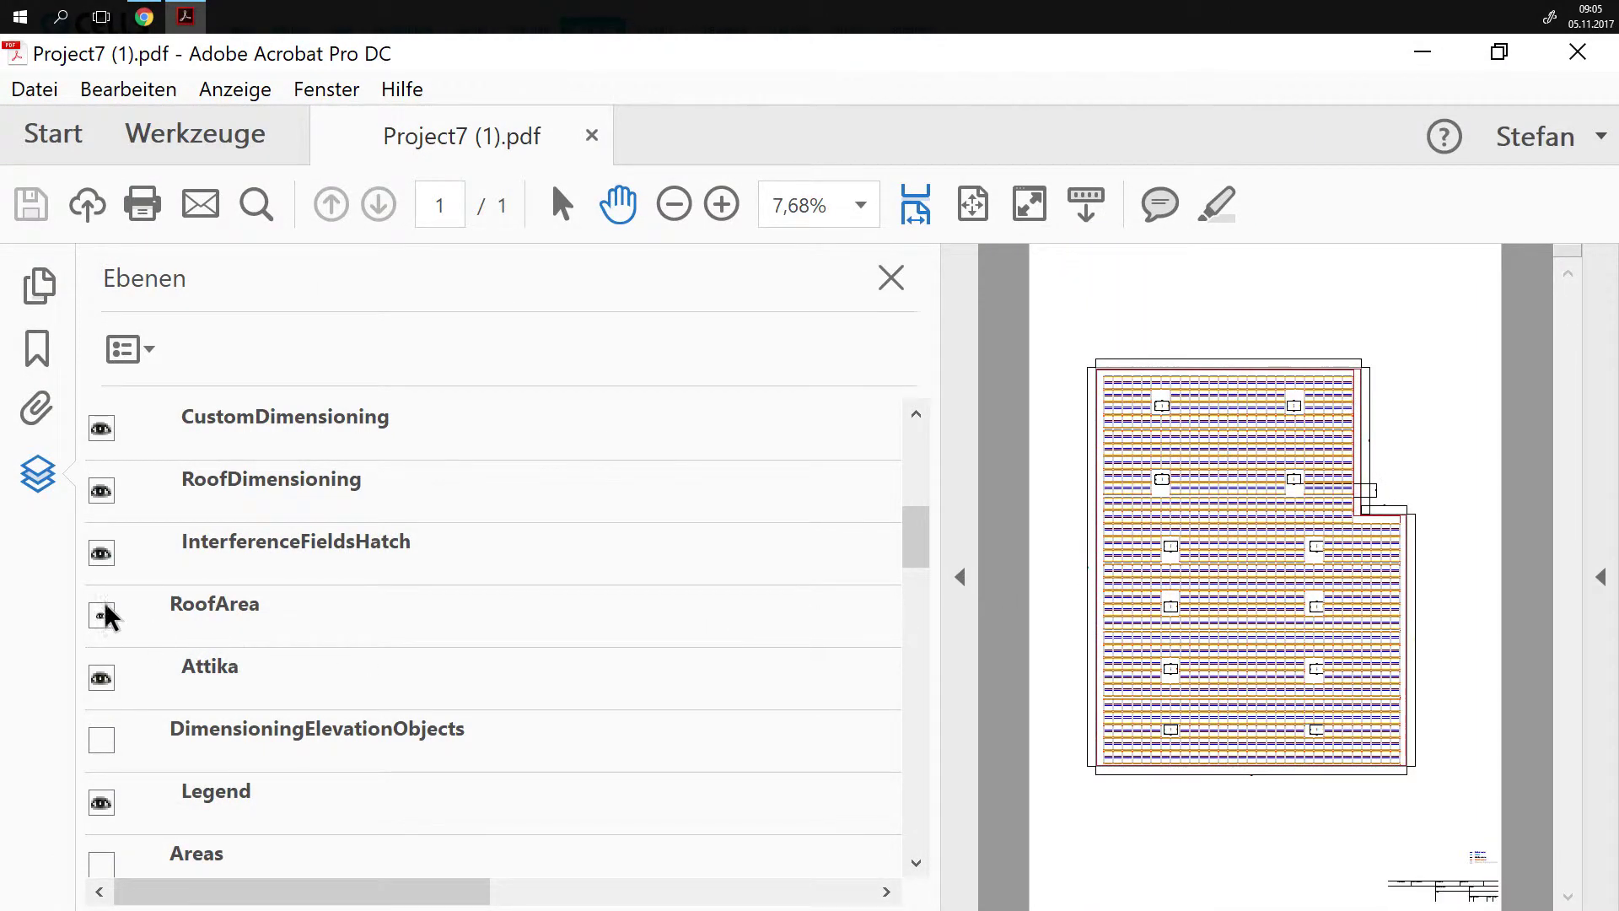
scroll(110, 674, "up", 1)
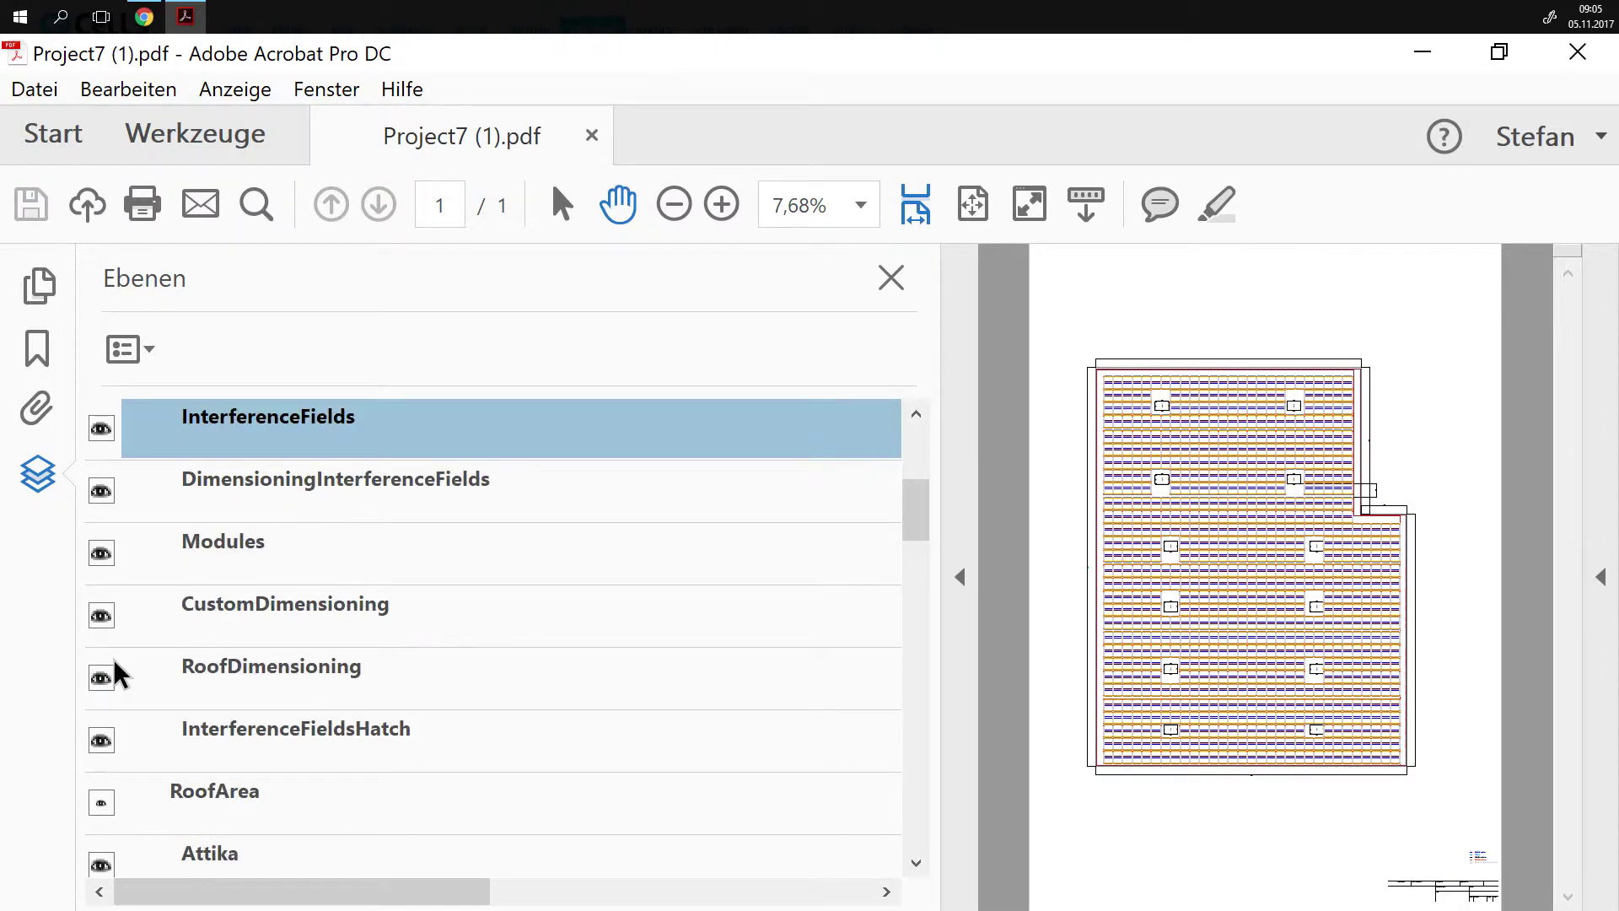
left_click(101, 553)
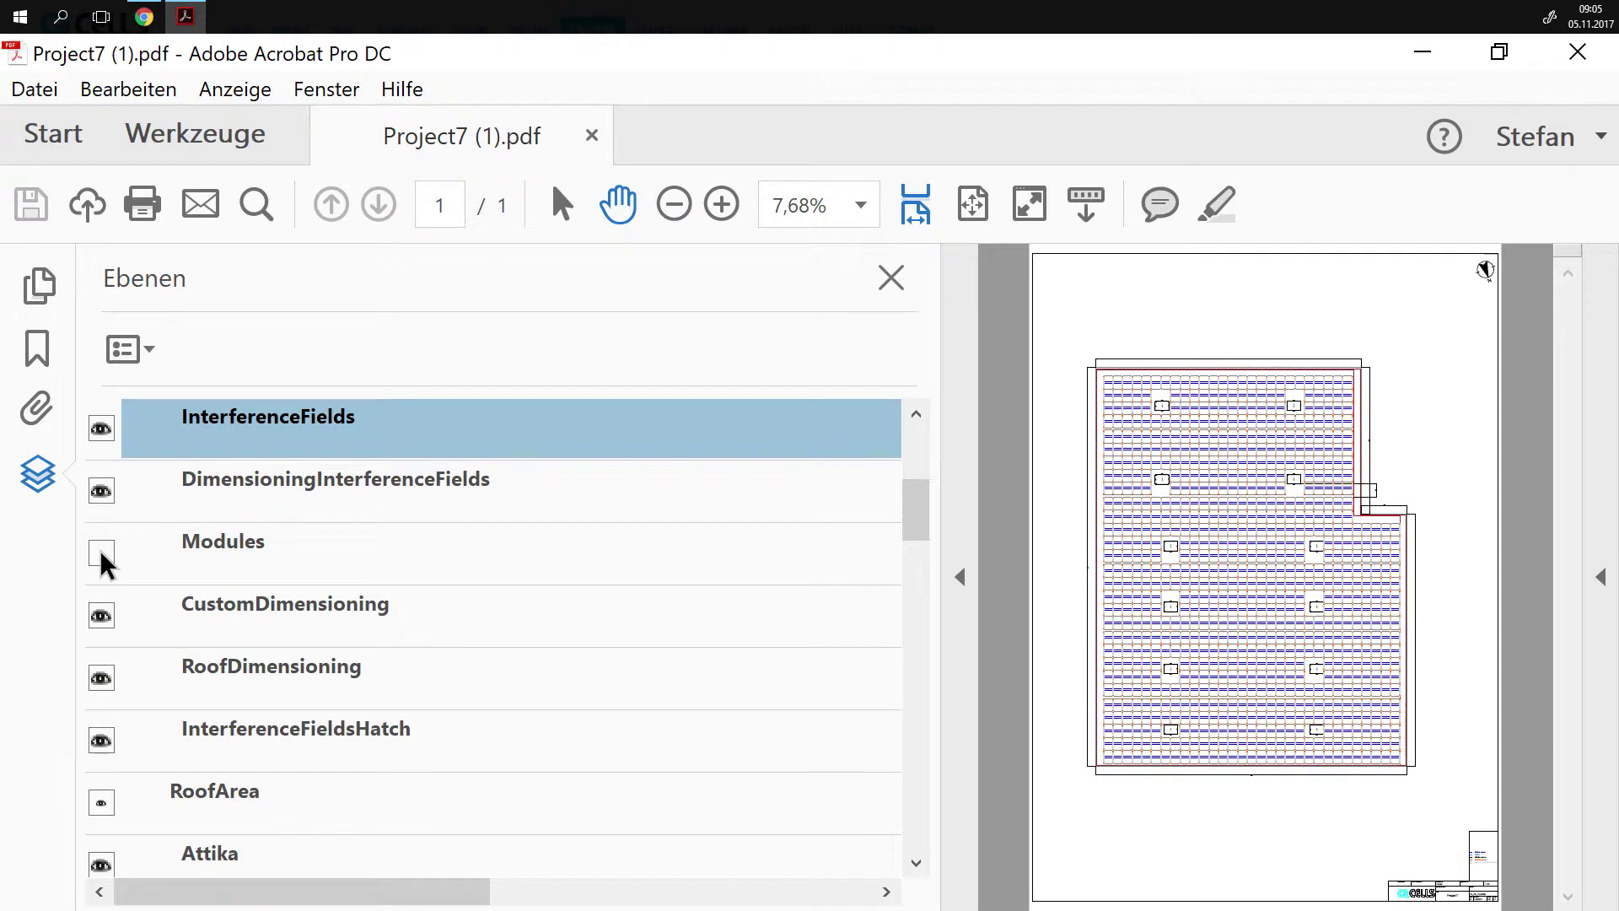
left_click(101, 615)
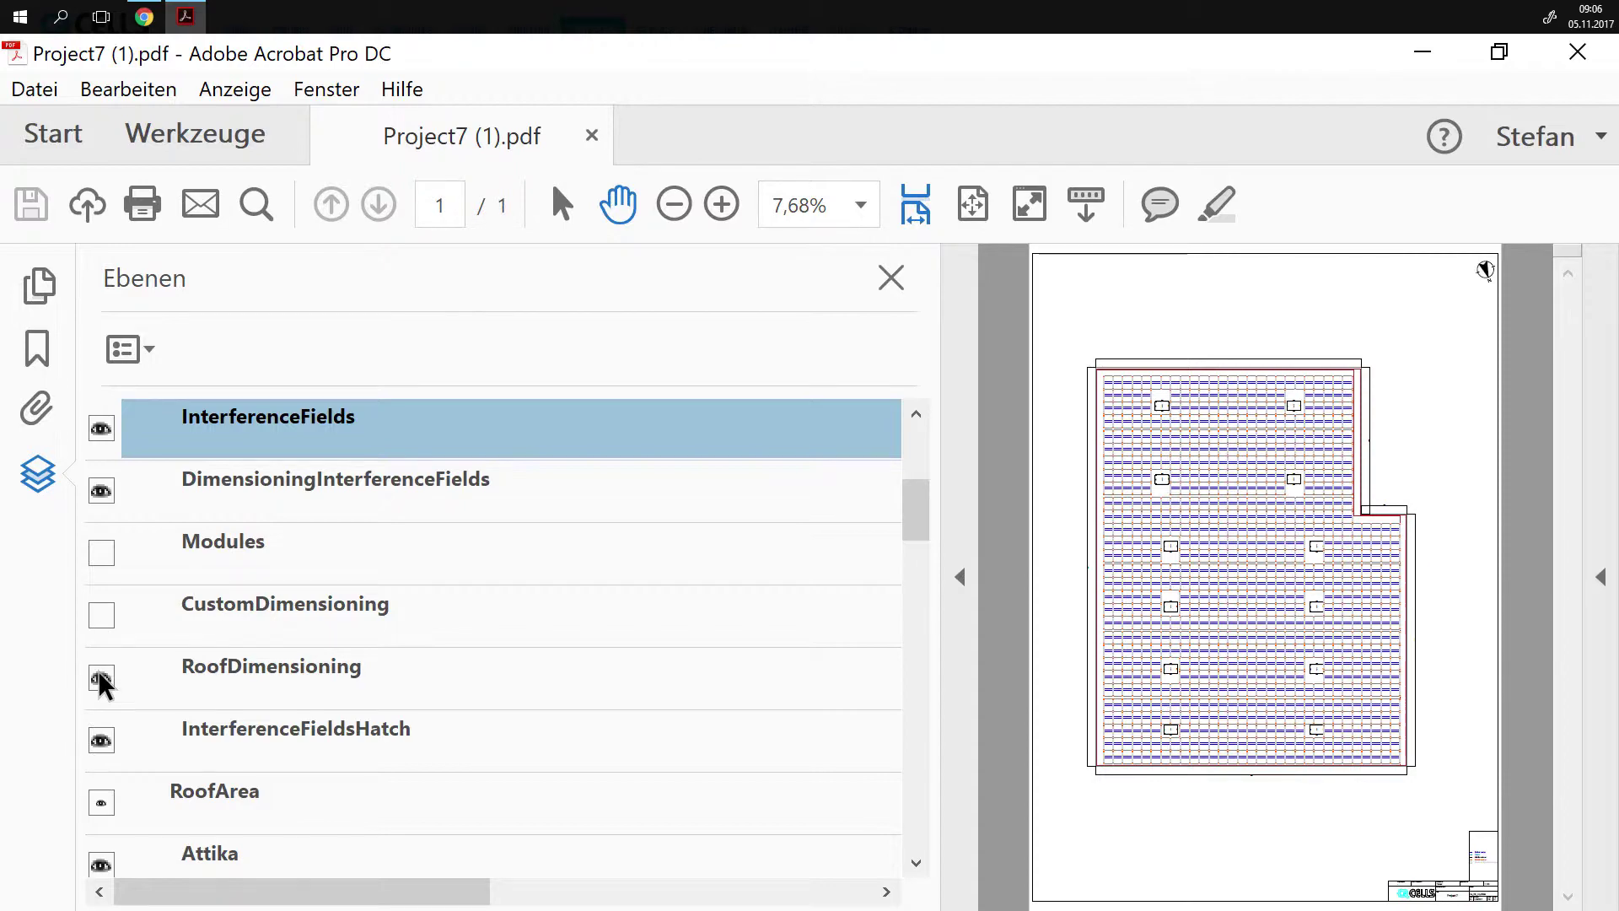